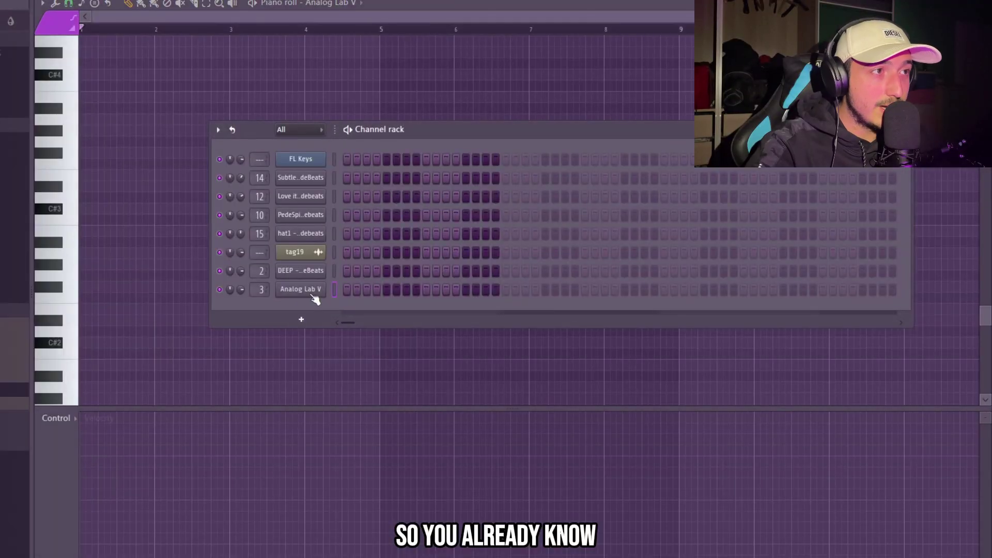
# Step: Open the Analog Lab V instrument and place near one-bar C#5 and G#5 notes at the start of its pattern
pyautogui.click(314, 297)
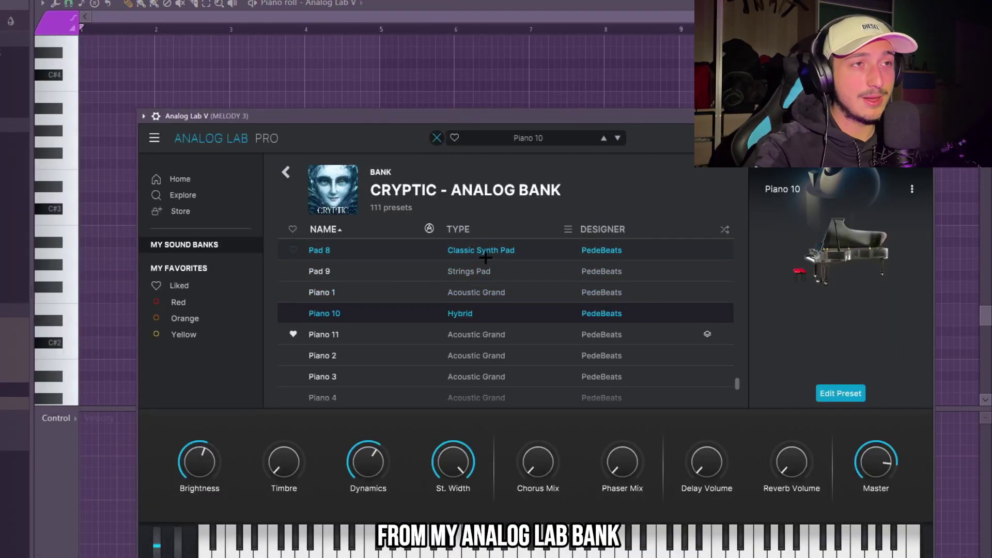
pyautogui.click(111, 299)
pyautogui.scroll(3, 220, 270)
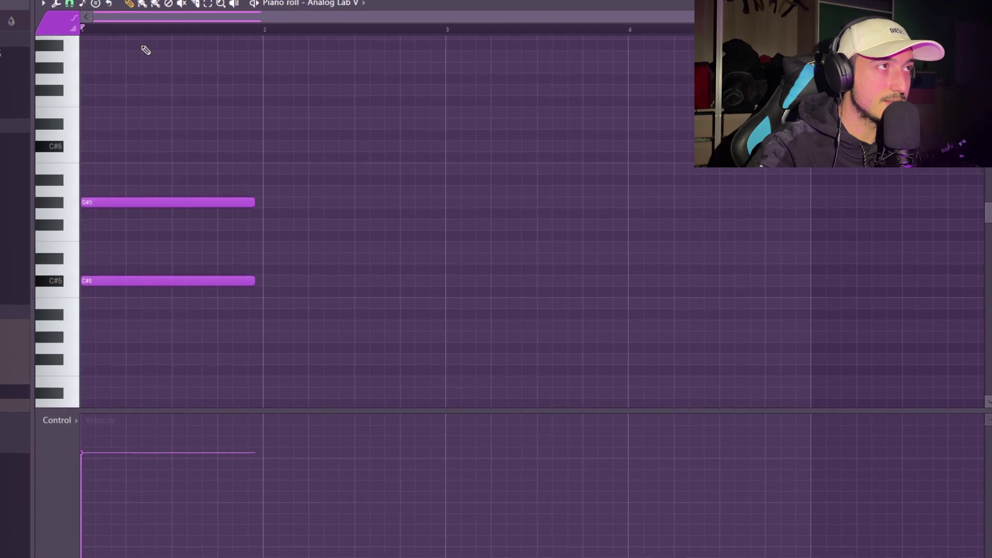
# Step: Add an A5 note on beat 3 and a second G#5 note on beat 4 of bar 1
pyautogui.click(69, 4)
pyautogui.click(89, 155)
pyautogui.click(144, 160)
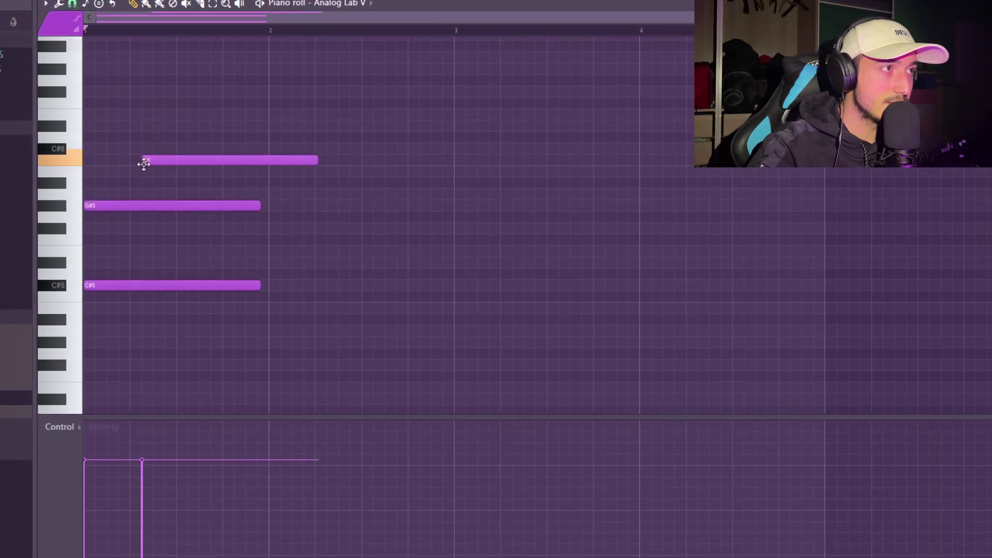
pyautogui.moveTo(144, 164)
pyautogui.mouseDown()
pyautogui.moveTo(134, 197)
pyautogui.moveTo(222, 199)
pyautogui.moveTo(136, 217)
pyautogui.moveTo(132, 208)
pyautogui.mouseUp()
pyautogui.click(231, 207)
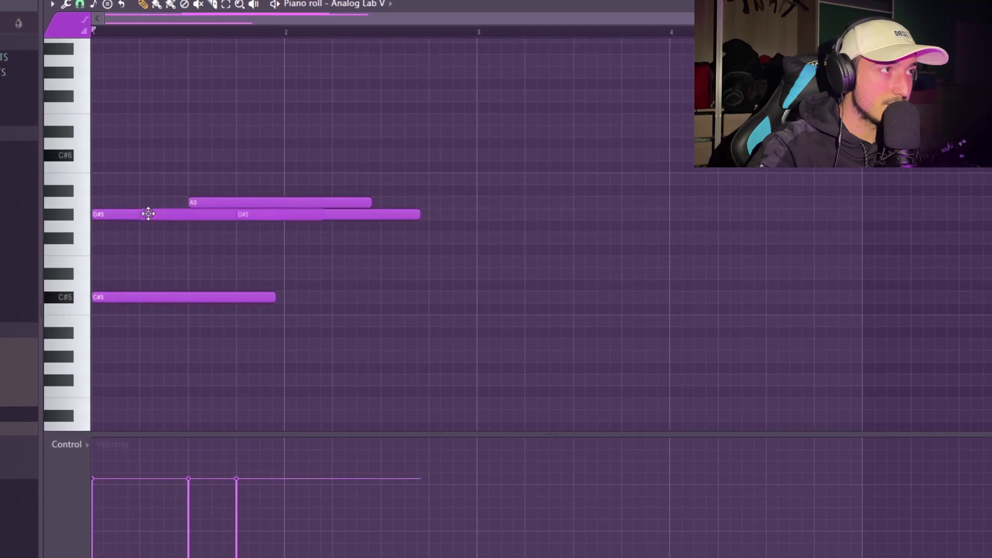
# Step: While auditioning the loop, add a G#5 on beat 2 and shift the A5 to halfway between beats 3 and 4
pyautogui.press('space')
pyautogui.moveTo(207, 203); pyautogui.dragTo(237, 210)
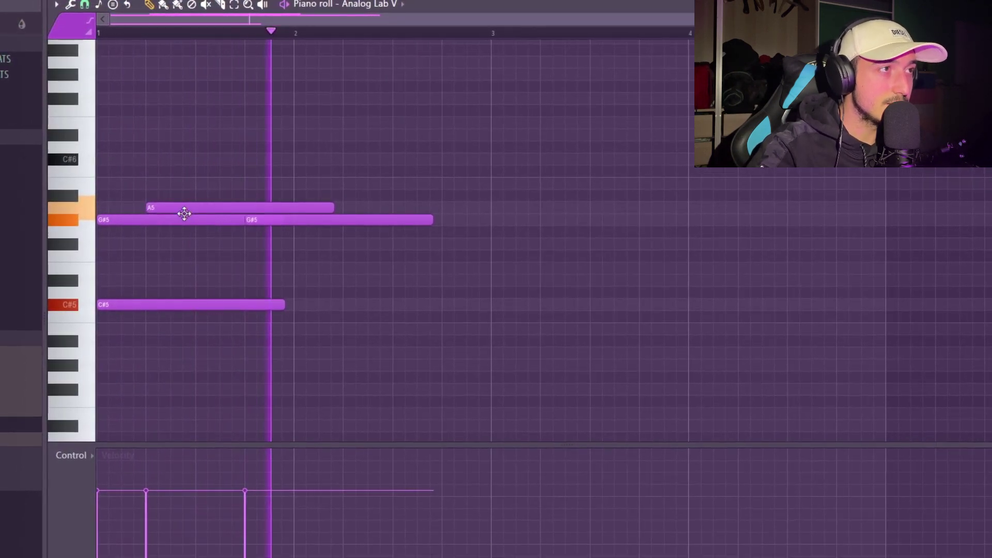
pyautogui.press('space')
pyautogui.click(148, 217)
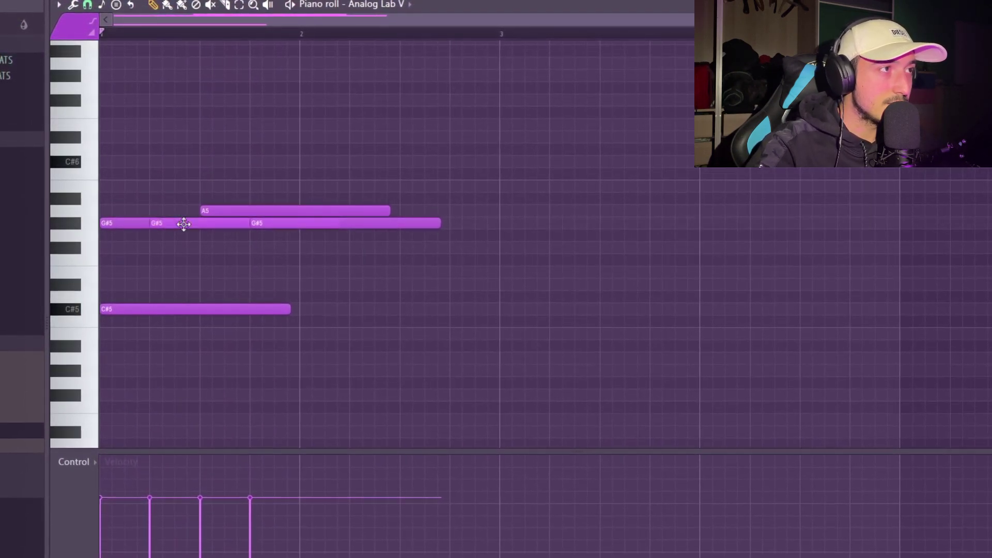
pyautogui.press('space')
pyautogui.press('space')
pyautogui.moveTo(248, 217); pyautogui.dragTo(270, 220)
pyautogui.press('space')
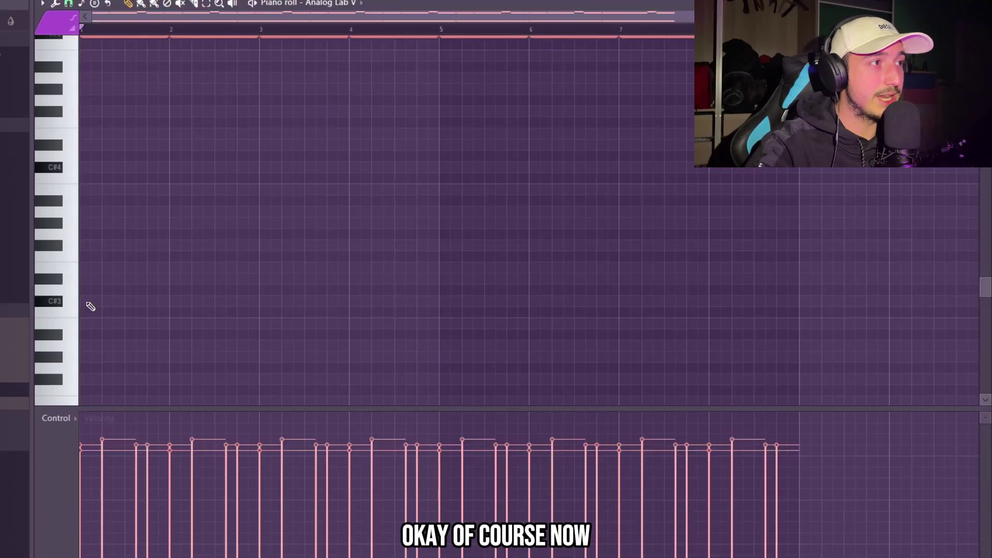
# Step: Place a two-bar C#3 bass note at the start of the pattern and play it back
pyautogui.click(91, 306)
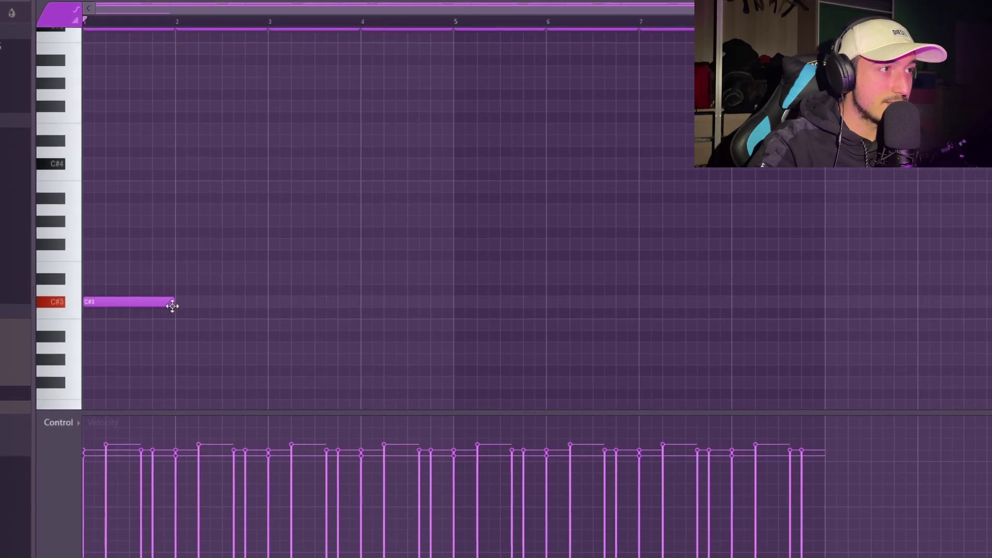
pyautogui.moveTo(172, 304); pyautogui.dragTo(282, 317)
pyautogui.press('space')
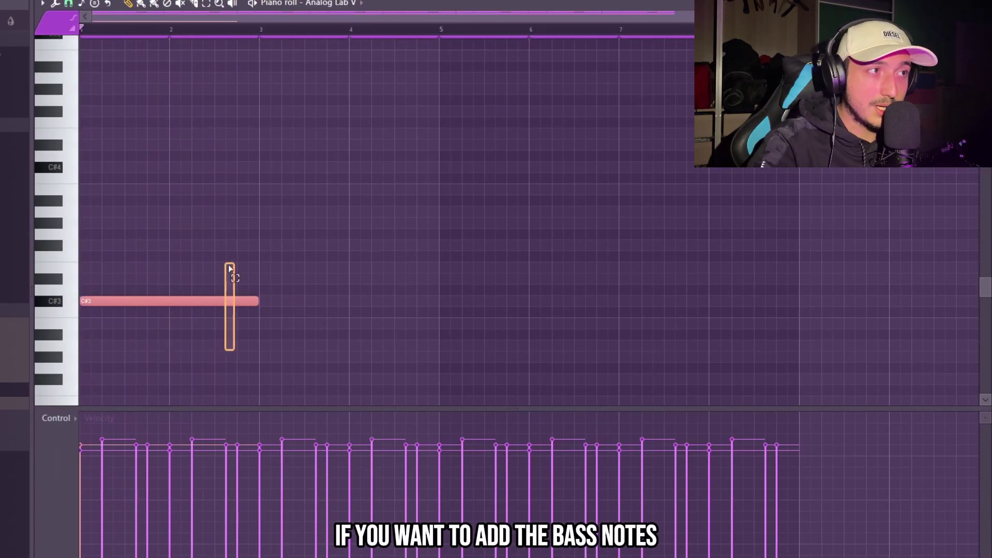
pyautogui.scroll(1, 168, 277)
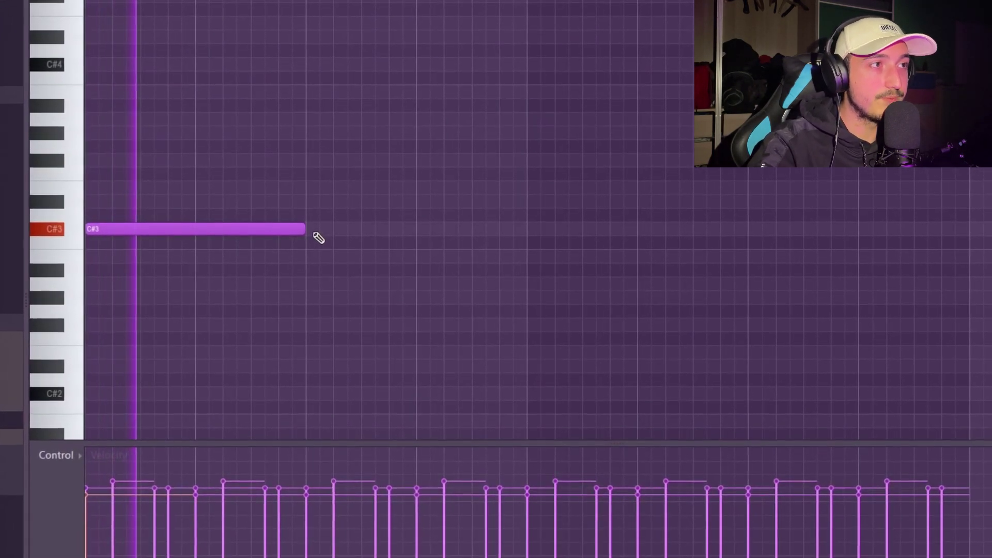
# Step: Shorten the C#3 bass note to one and a half bars, followed by a half-bar D3 and a two-bar C#3
pyautogui.click(258, 204)
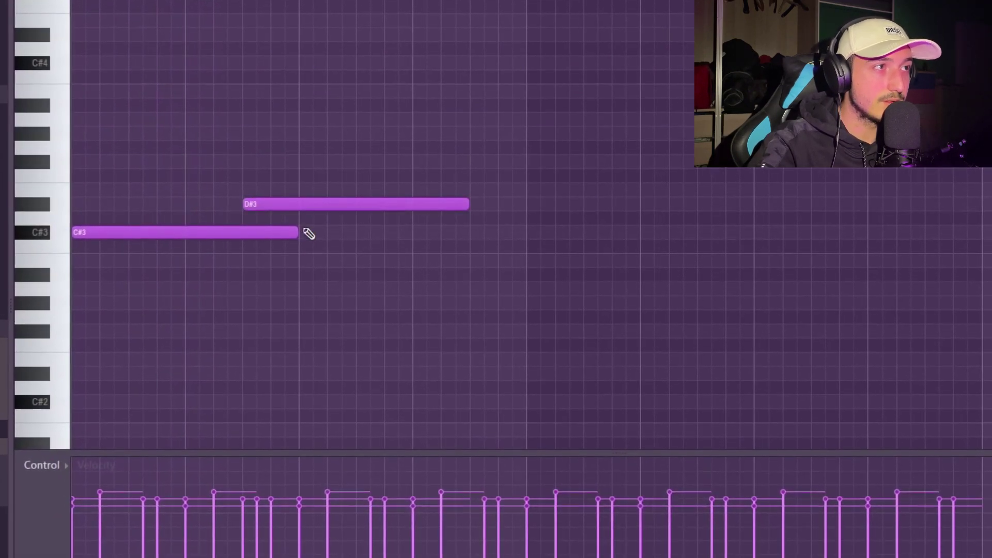
pyautogui.moveTo(298, 232); pyautogui.dragTo(238, 238)
pyautogui.moveTo(287, 215); pyautogui.dragTo(287, 230)
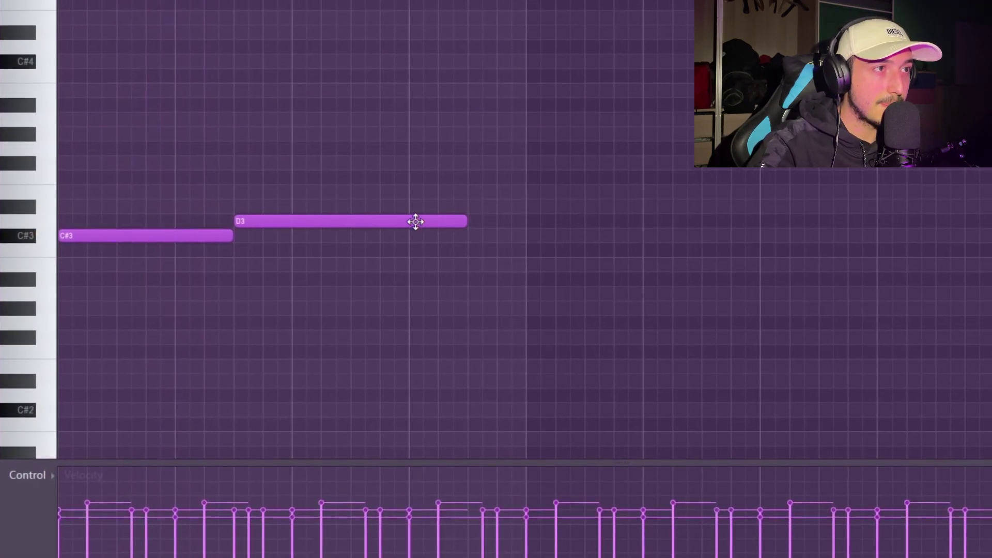
pyautogui.moveTo(466, 221); pyautogui.dragTo(519, 253)
pyautogui.click(292, 239)
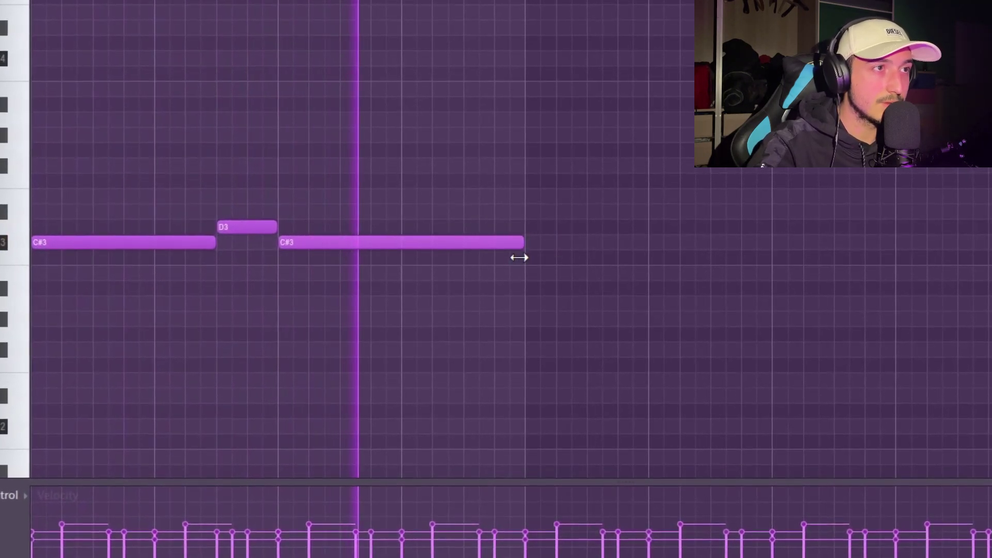
pyautogui.moveTo(237, 233); pyautogui.dragTo(289, 194)
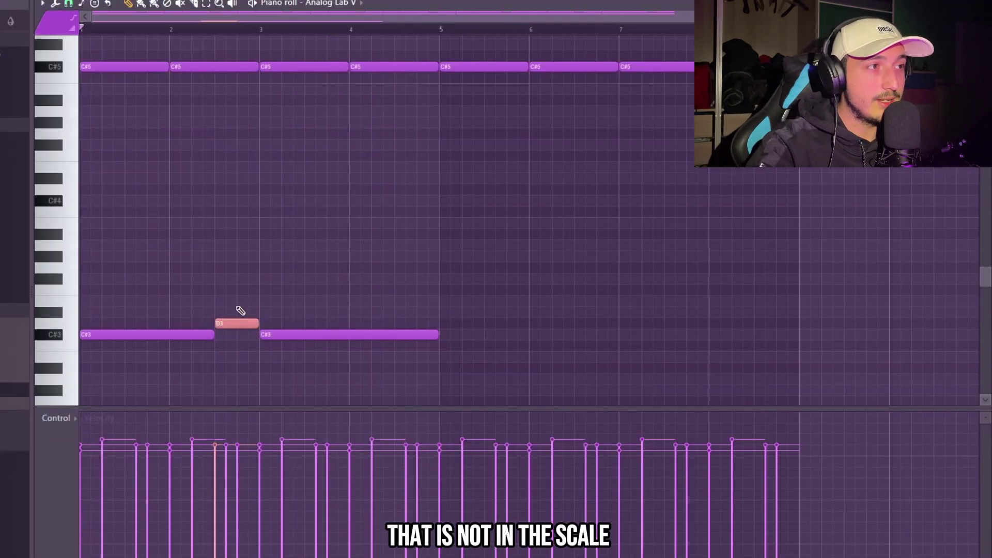
# Step: Play the pattern and duplicate the four-bar bass phrase into bars 5 to 8
pyautogui.scroll(3, 187, 323)
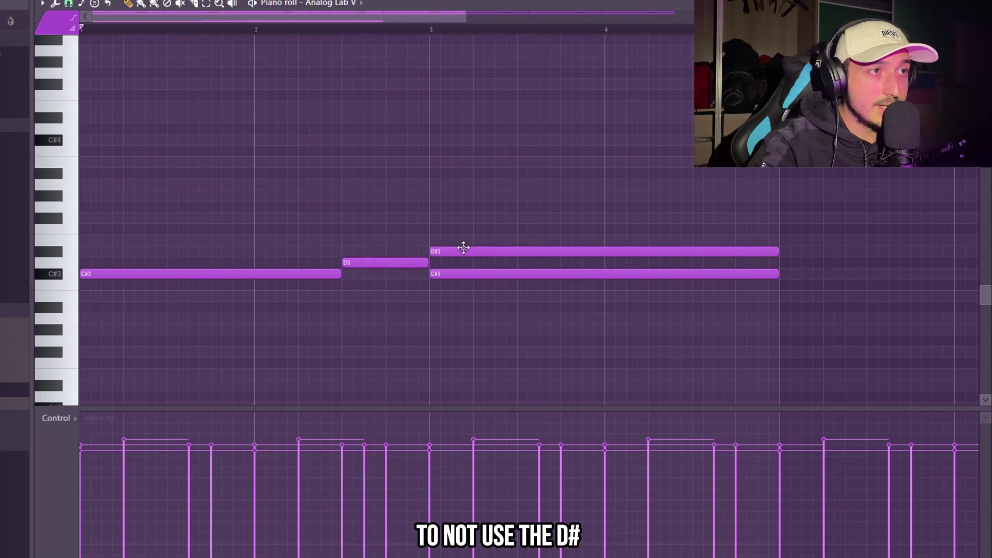
pyautogui.press('space')
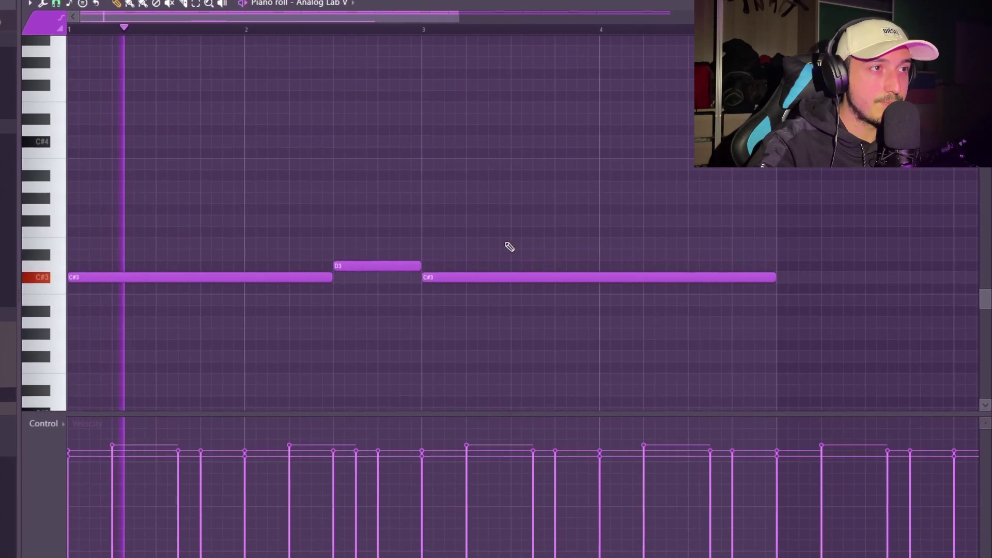
pyautogui.scroll(-2, 507, 246)
pyautogui.moveTo(587, 328); pyautogui.dragTo(54, 256)
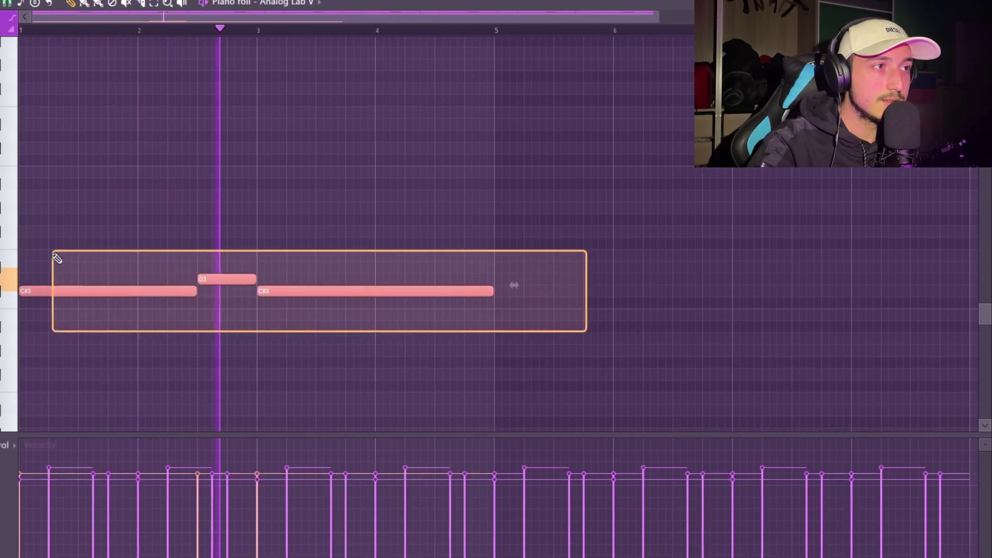
pyautogui.scroll(-2, 594, 357)
pyautogui.hotkey('ctrl', 'b')
pyautogui.scroll(-3, 147, 264)
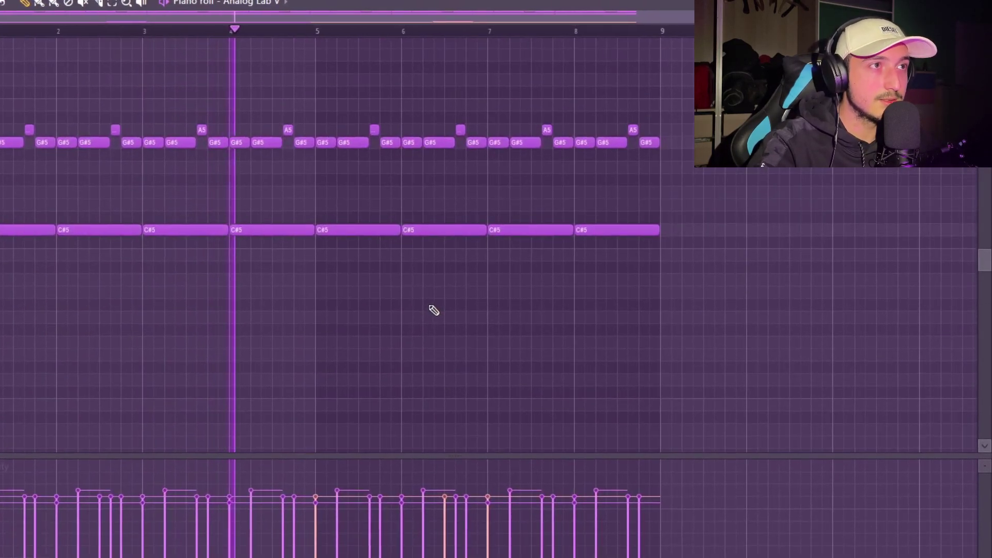
pyautogui.click(504, 334)
# Step: Shorten the last C#3 bass note to one and a half bars and end bar 8 with a half-bar G#3
pyautogui.scroll(2, 621, 331)
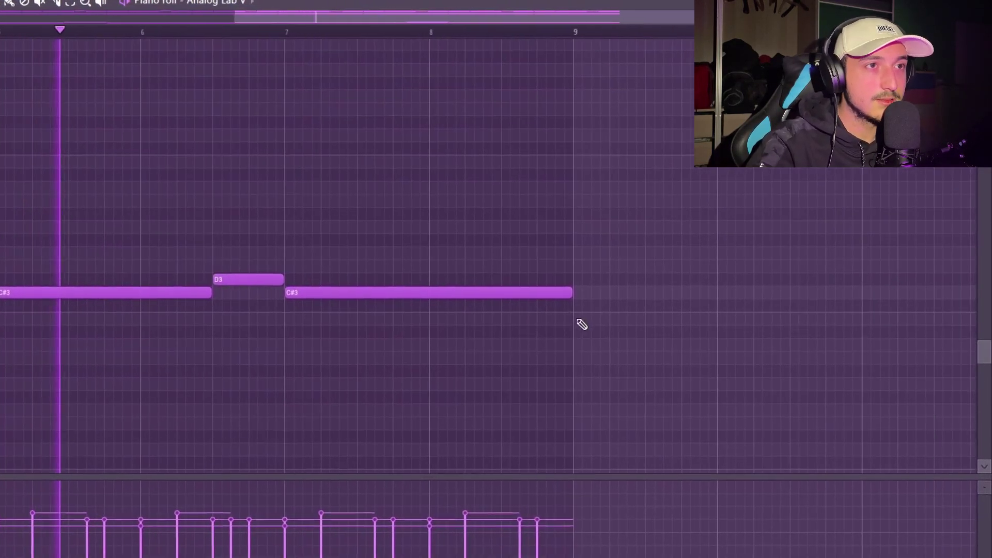
pyautogui.moveTo(584, 291); pyautogui.dragTo(509, 296)
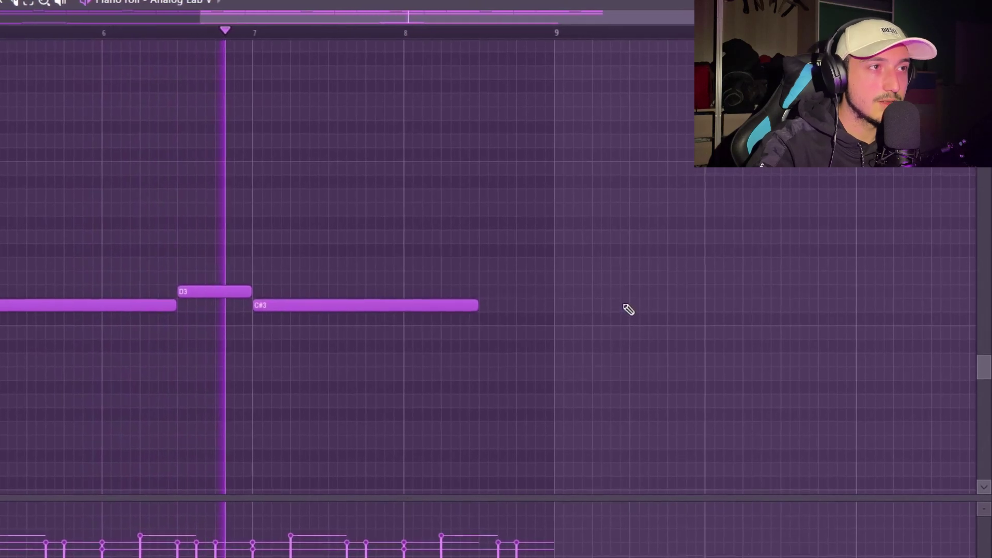
pyautogui.click(499, 193)
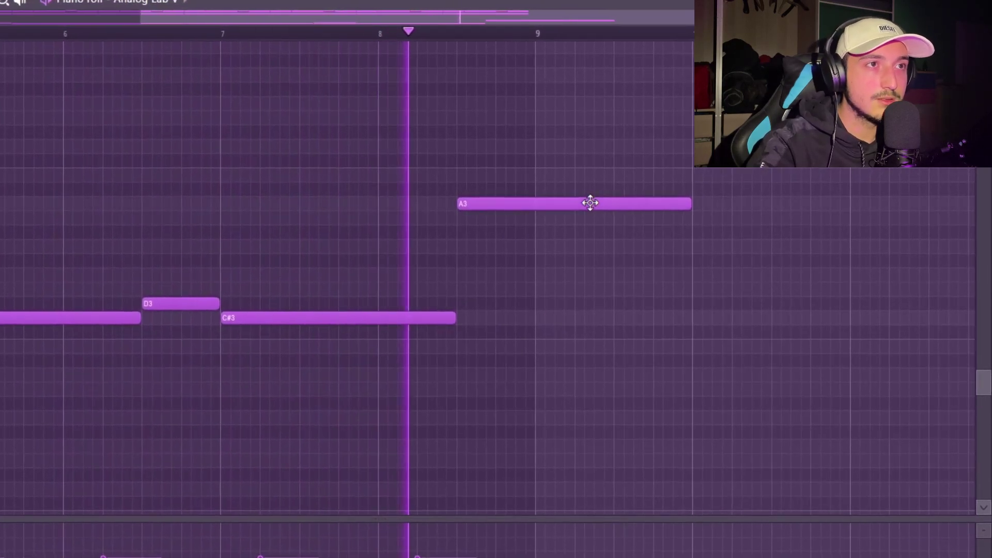
pyautogui.moveTo(593, 201); pyautogui.dragTo(593, 215)
pyautogui.moveTo(690, 216); pyautogui.dragTo(527, 230)
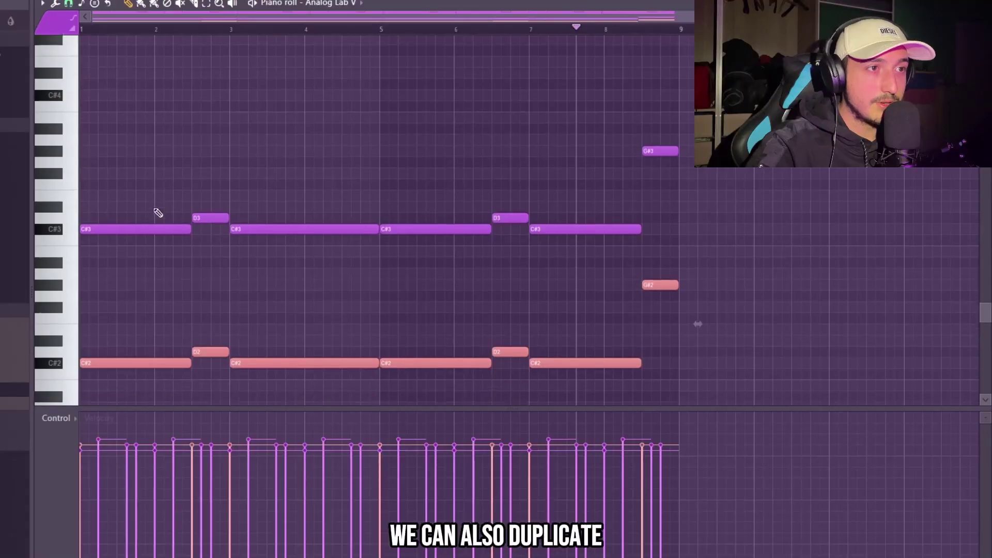
# Step: Open the piano roll of the cloned Analog Lab V #2 channel for the bass notes and play the pattern
pyautogui.scroll(-2, 414, 243)
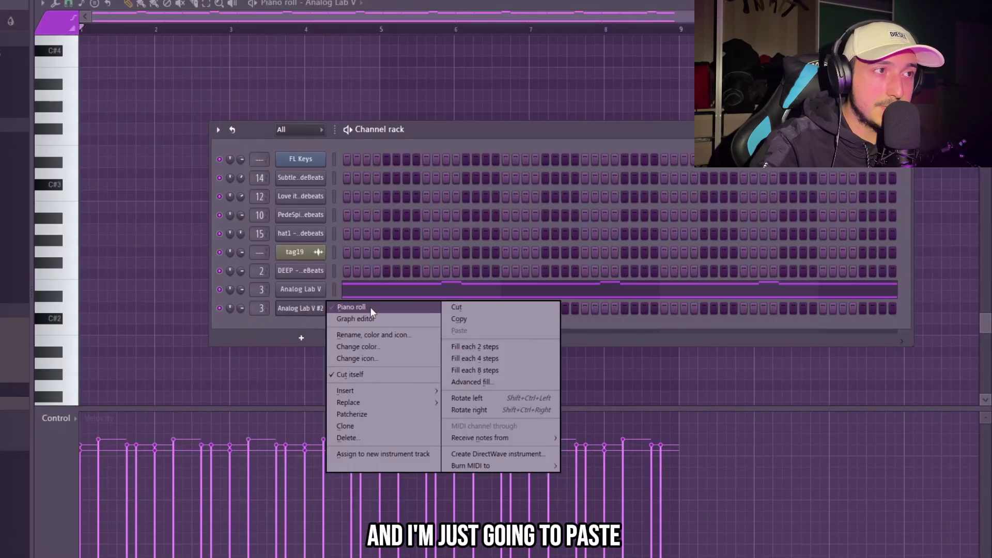
pyautogui.click(370, 307)
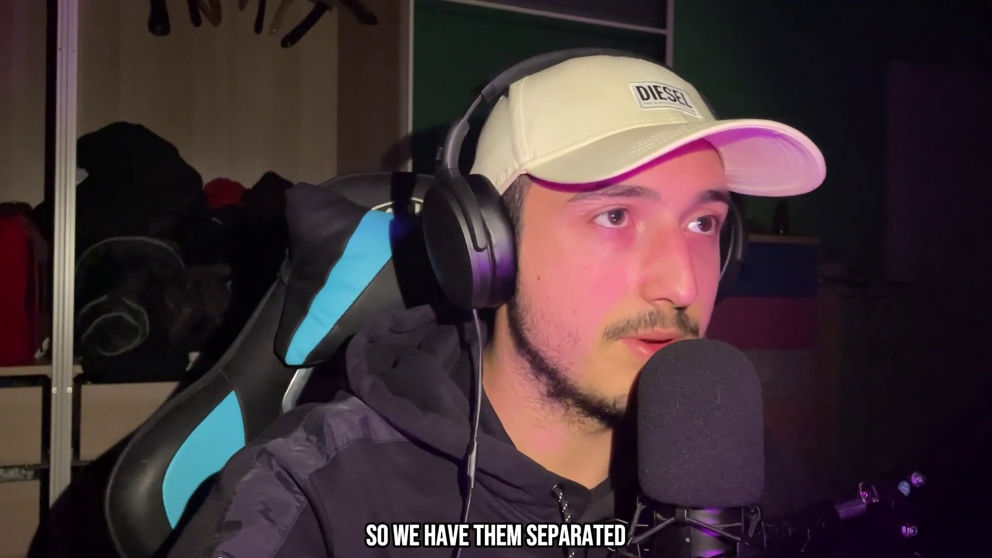
pyautogui.scroll(2, 421, 238)
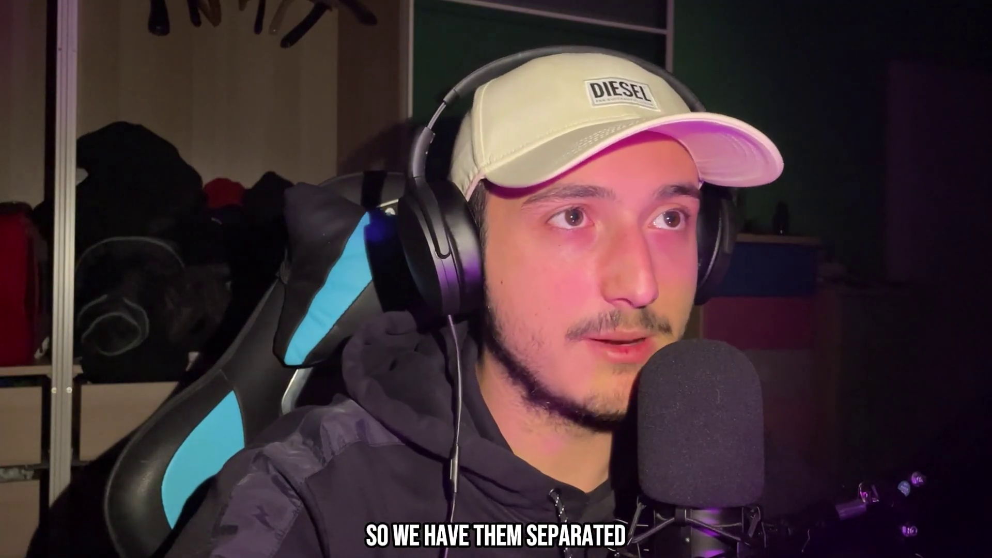
pyautogui.press('space')
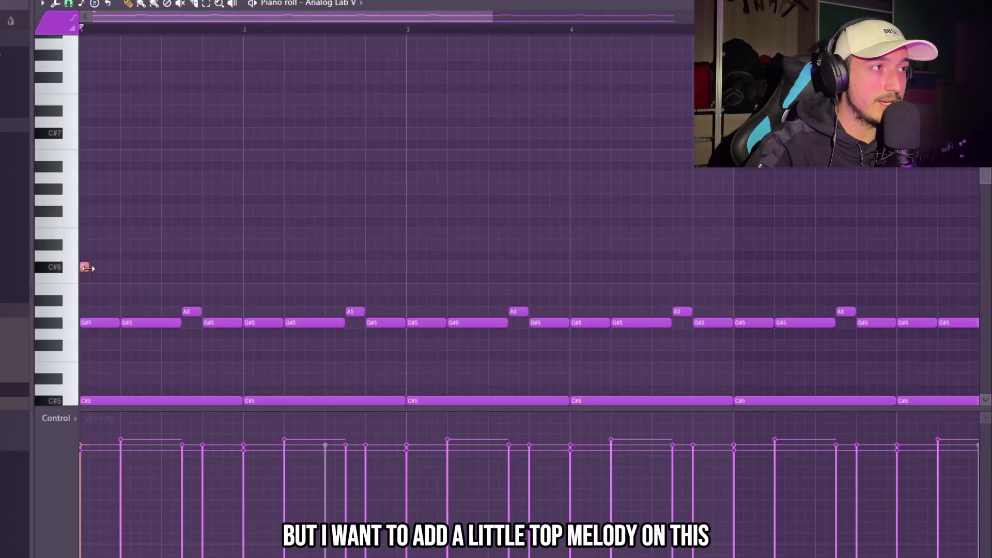
# Step: Continue the top melody with E6 and F#6 ending bar 2, a one-bar G#6 in bar 3 and an A6 ending bar 4
pyautogui.keyDown('ctrl'); pyautogui.scroll(-1, 283, 235); pyautogui.keyUp('ctrl')
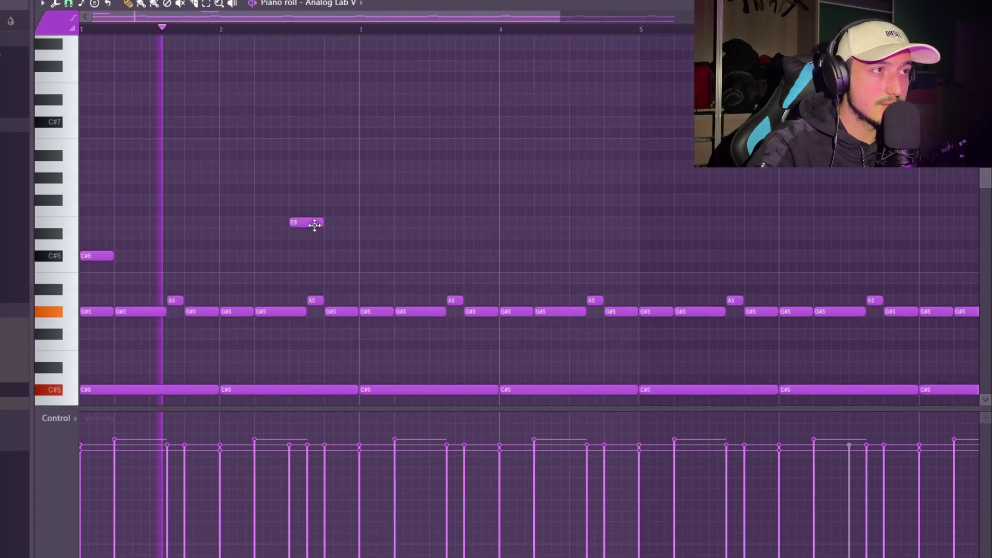
pyautogui.click(338, 202)
pyautogui.press('space')
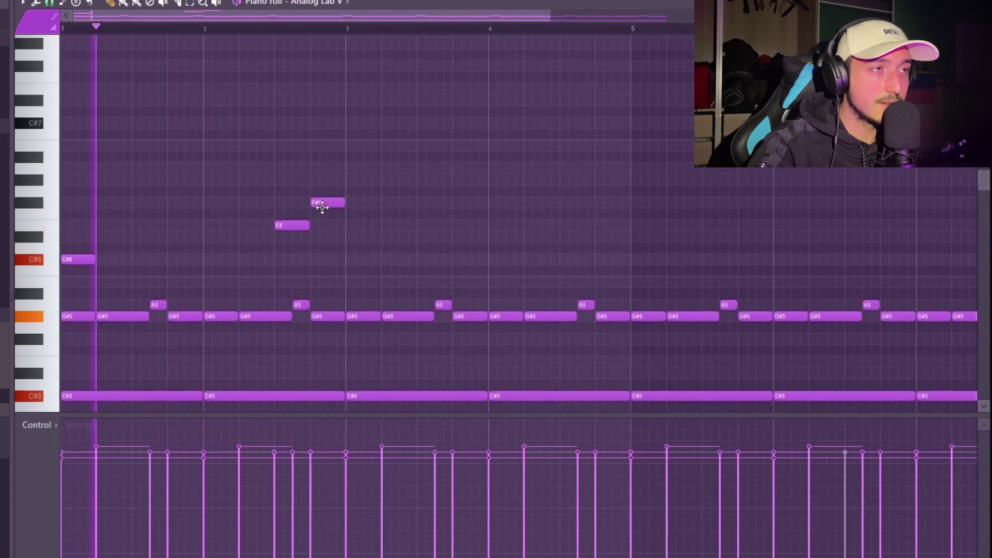
pyautogui.click(370, 179)
pyautogui.moveTo(315, 192); pyautogui.dragTo(422, 193)
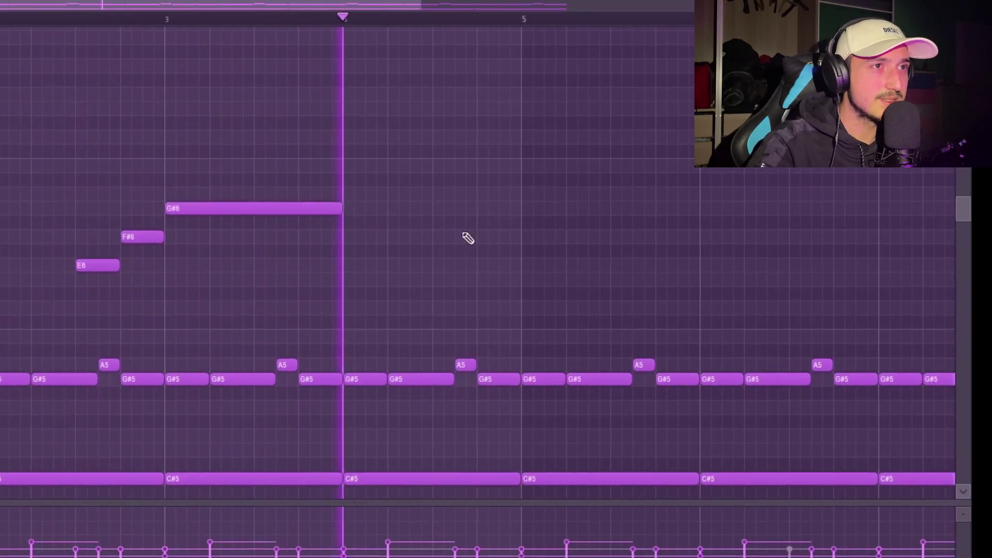
pyautogui.click(443, 194)
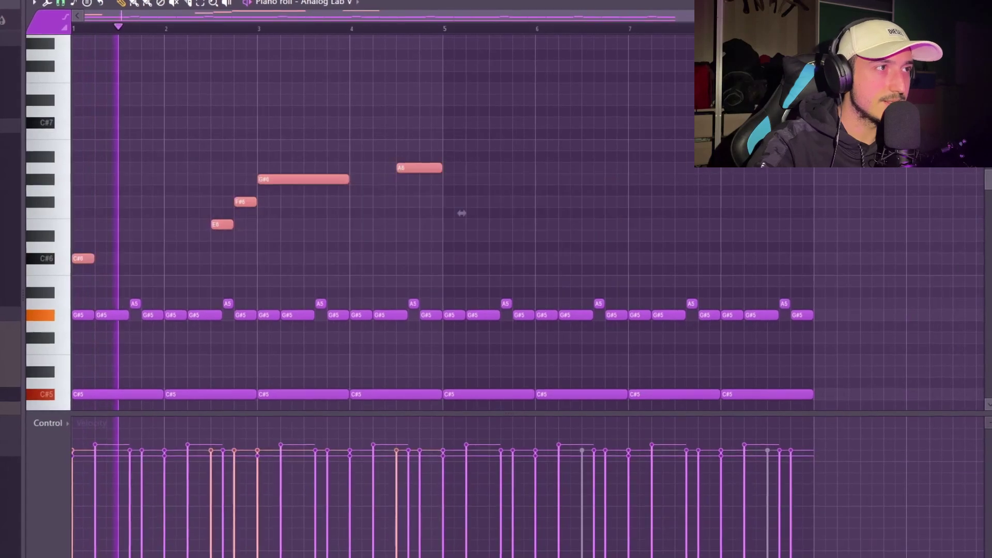
# Step: Duplicate the top melody into bars 5 to 8 and lower the velocity of its E6 and F#6 notes
pyautogui.hotkey('ctrl', 'b')
pyautogui.hotkey('ctrl', 'd')
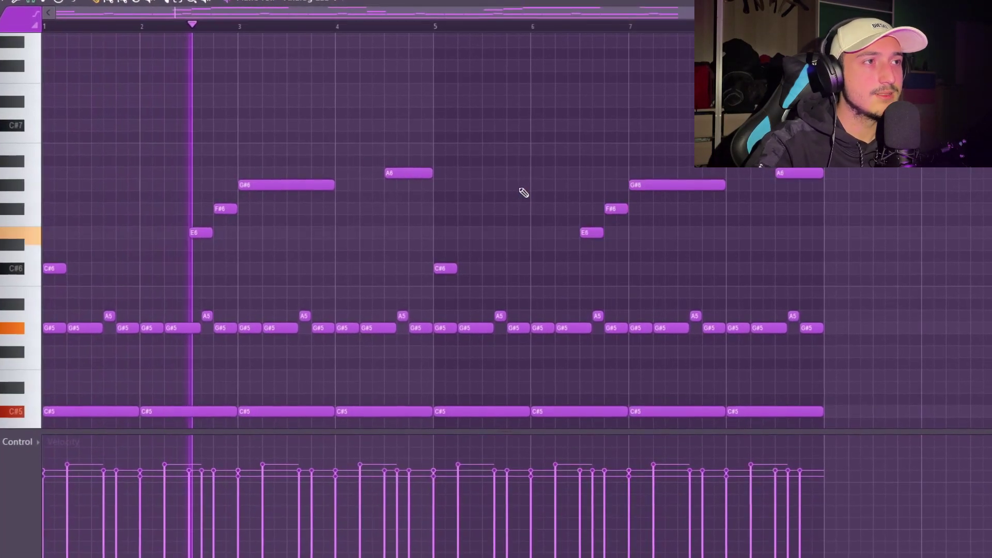
pyautogui.moveTo(855, 285); pyautogui.dragTo(222, 173)
pyautogui.scroll(3, 798, 283)
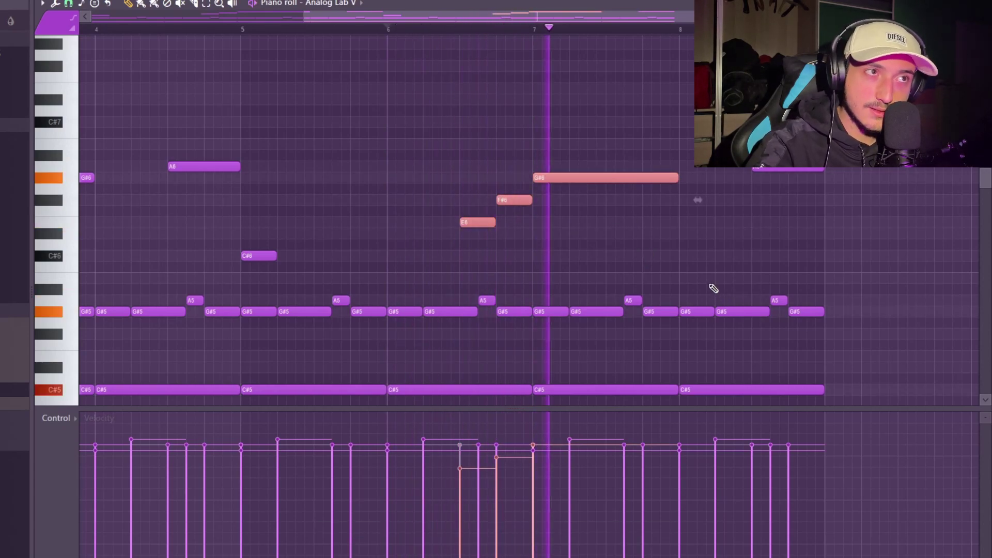
pyautogui.keyDown('ctrl'); pyautogui.scroll(-3, 559, 230); pyautogui.keyUp('ctrl')
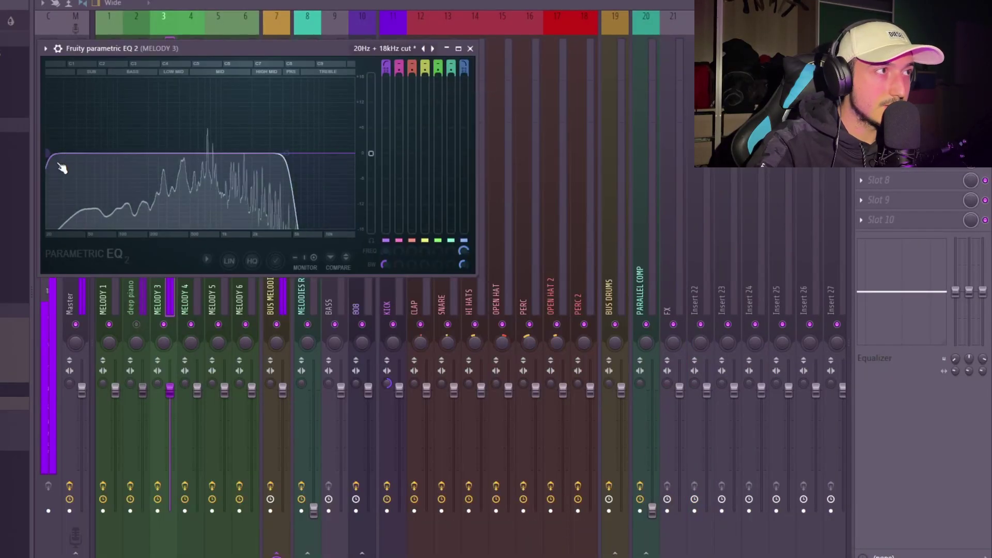
# Step: Raise the low-cut frequency and move the high cut slightly higher in the MELODY 3 track's Fruity parametric EQ 2
pyautogui.moveTo(60, 166); pyautogui.dragTo(150, 153)
pyautogui.moveTo(287, 154); pyautogui.dragTo(304, 161)
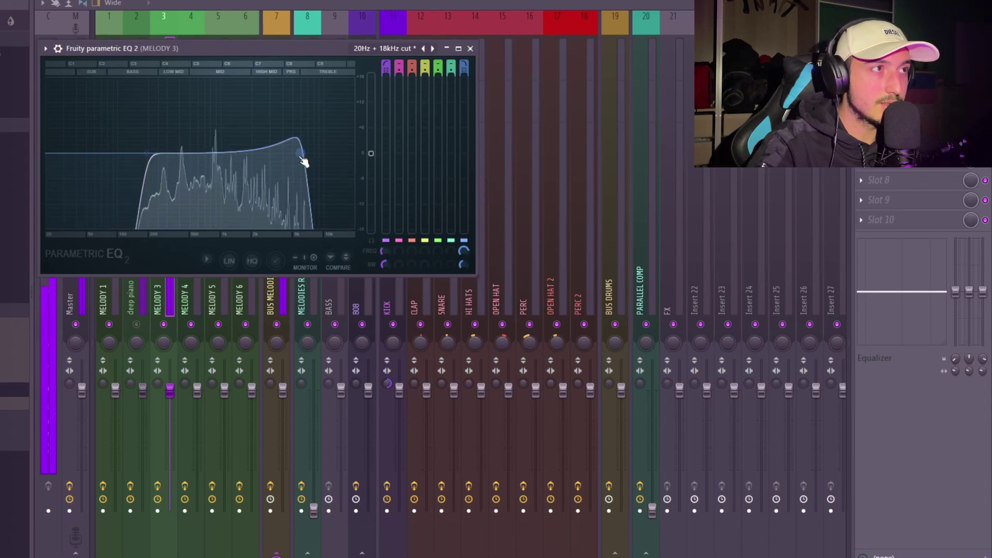
pyautogui.click(470, 49)
# Step: Load Fruity delay 2 into an effect slot of the MELODY 3 mixer track
pyautogui.click(879, 89)
pyautogui.click(672, 101)
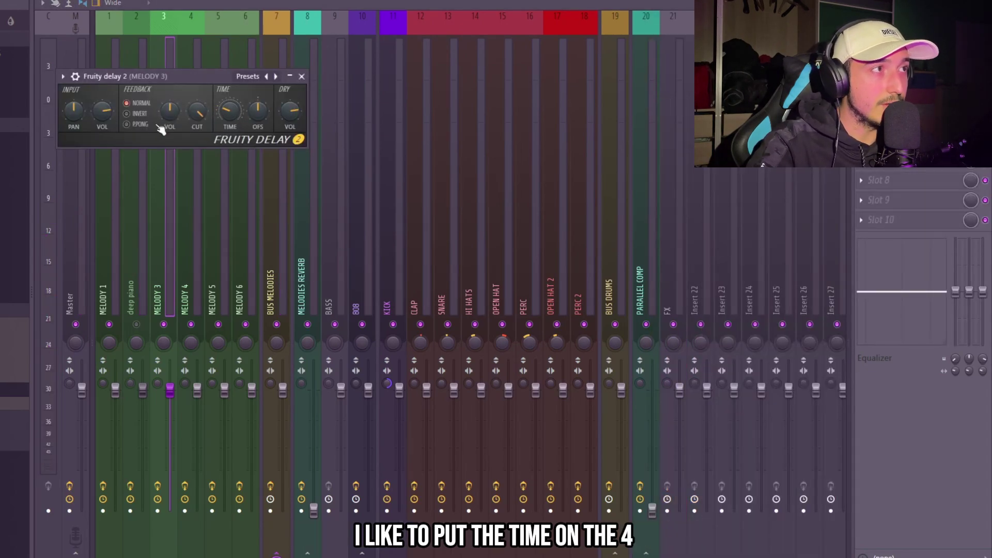
# Step: Load the Solo Violin+ preset in Xpand!2 and add an E5 note in the second half of bar 2, after the opening C#5
pyautogui.click(302, 76)
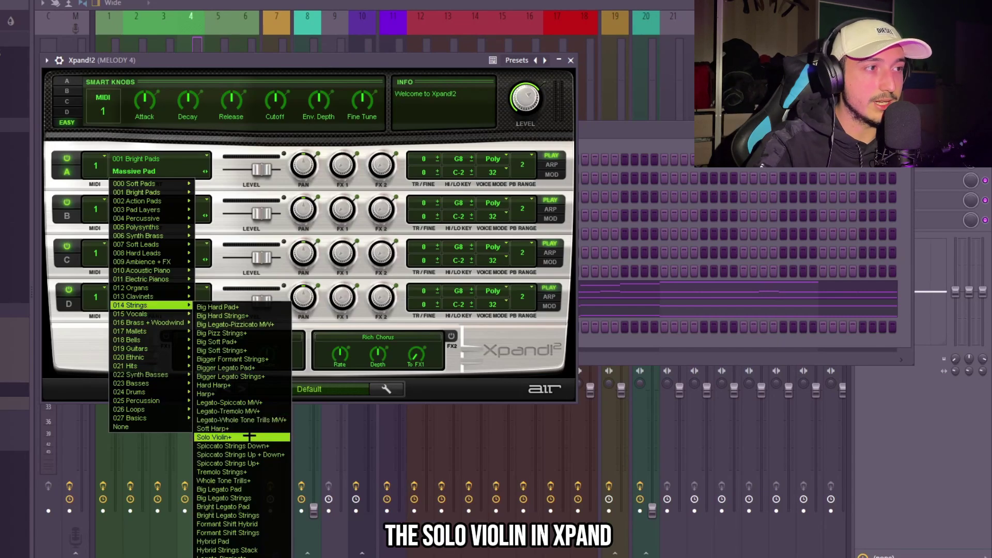
pyautogui.click(249, 437)
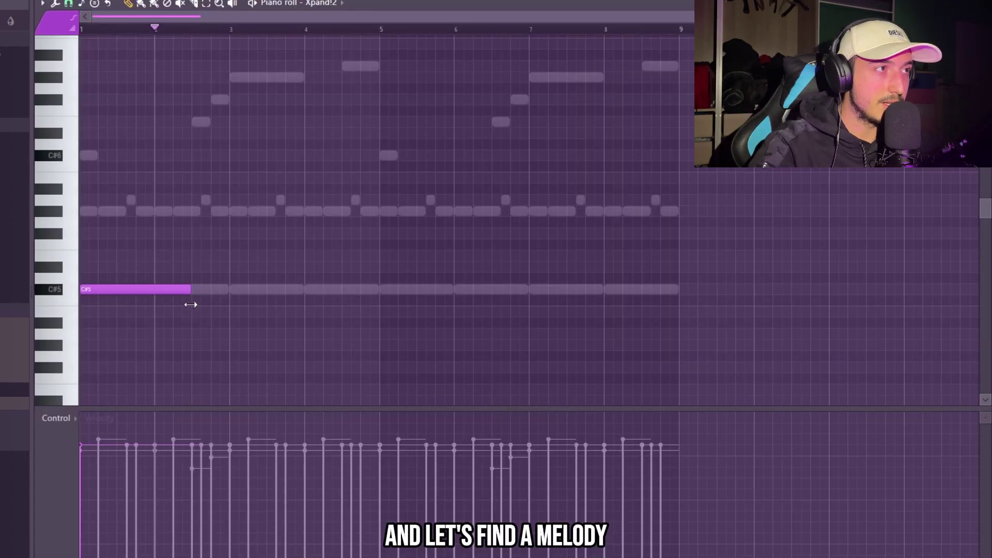
pyautogui.press('space')
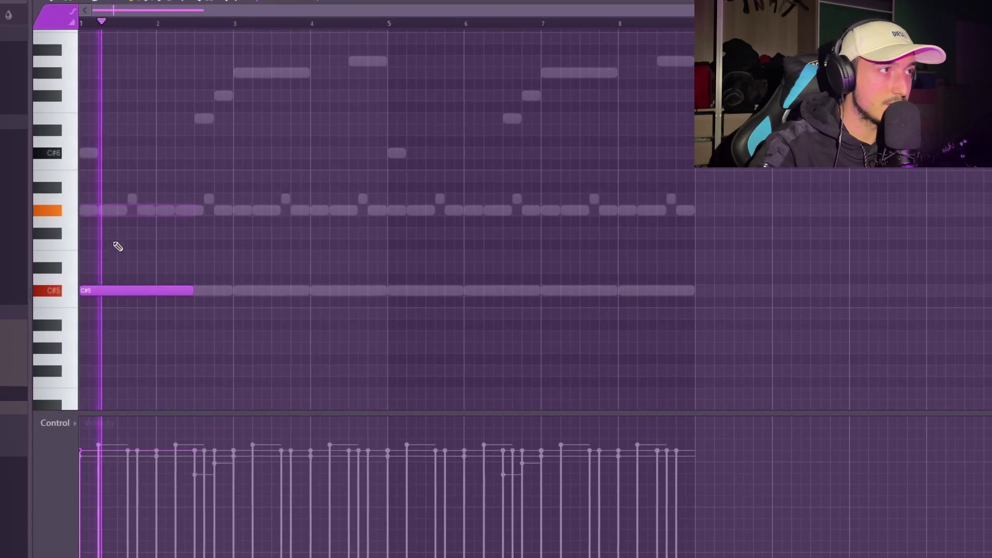
pyautogui.click(212, 258)
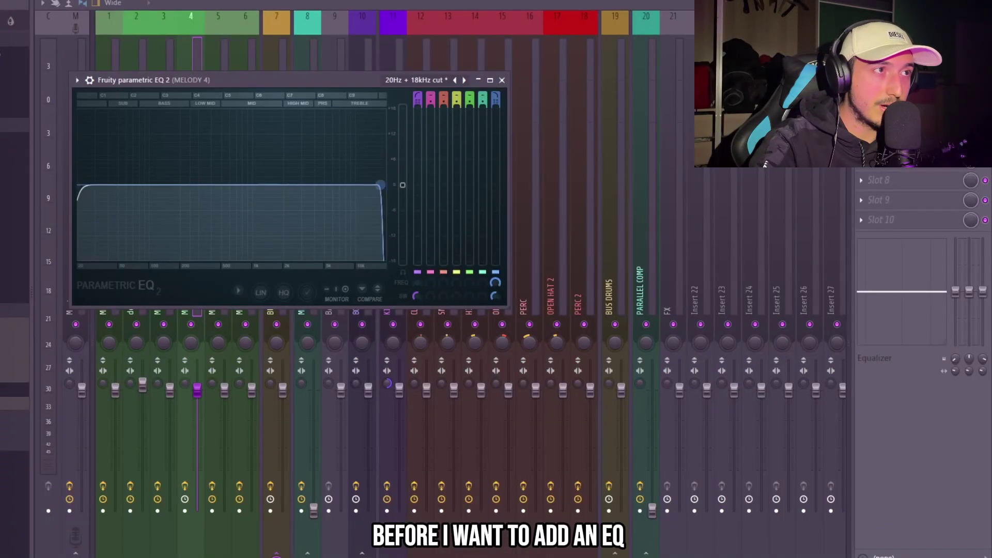
# Step: Lower the high cut and raise the low cut in the MELODY 4 track's Fruity parametric EQ 2, and close its Fruity Reeverb 2
pyautogui.moveTo(379, 184); pyautogui.dragTo(320, 186)
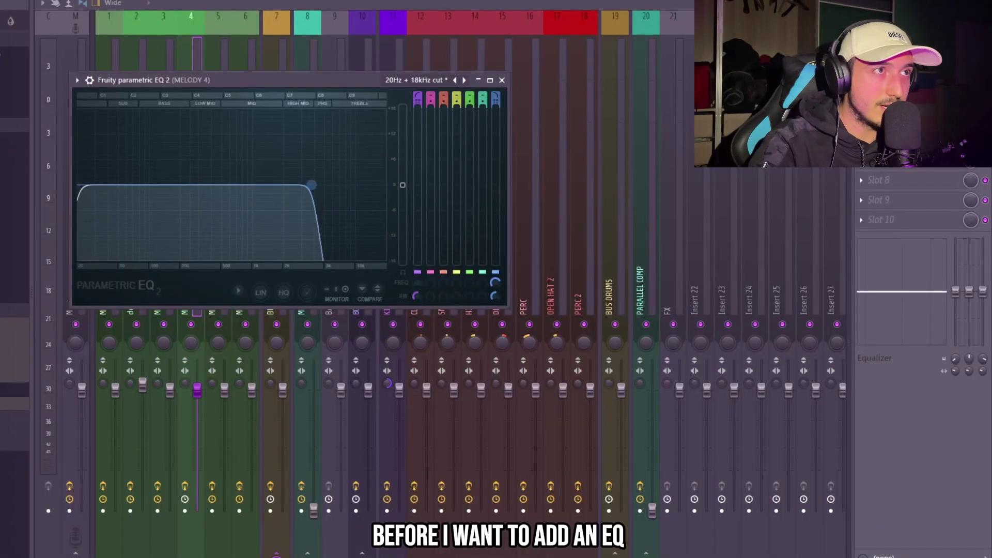
pyautogui.press('space')
pyautogui.moveTo(100, 195); pyautogui.dragTo(195, 186)
pyautogui.moveTo(318, 187); pyautogui.dragTo(353, 186)
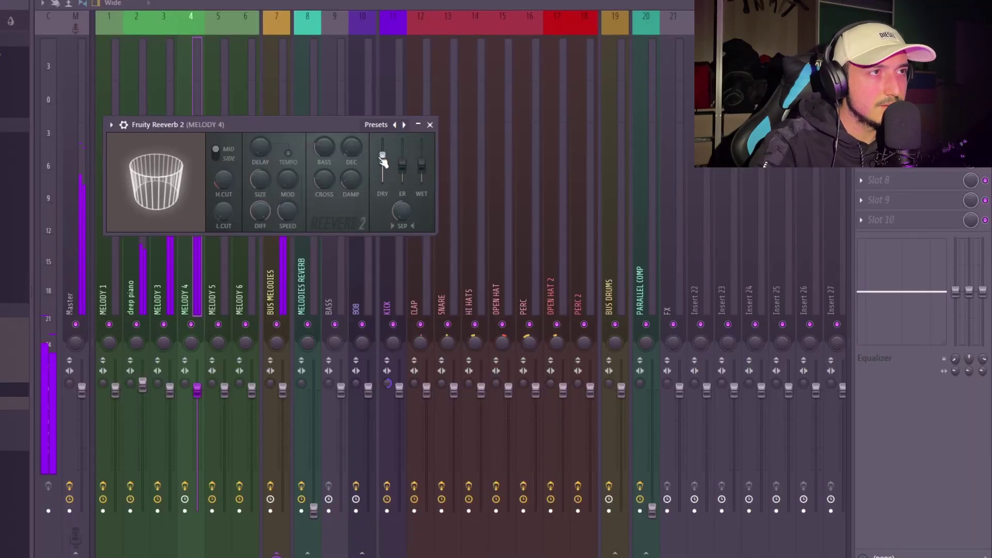
pyautogui.click(430, 125)
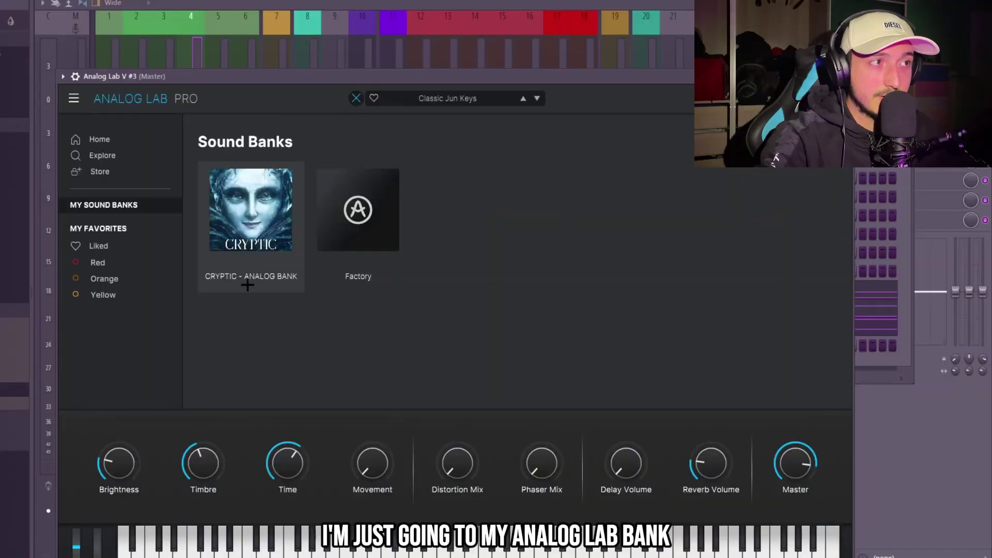
# Step: Open the CRYPTIC - ANALOG BANK sound bank in Analog Lab V #3
pyautogui.click(250, 280)
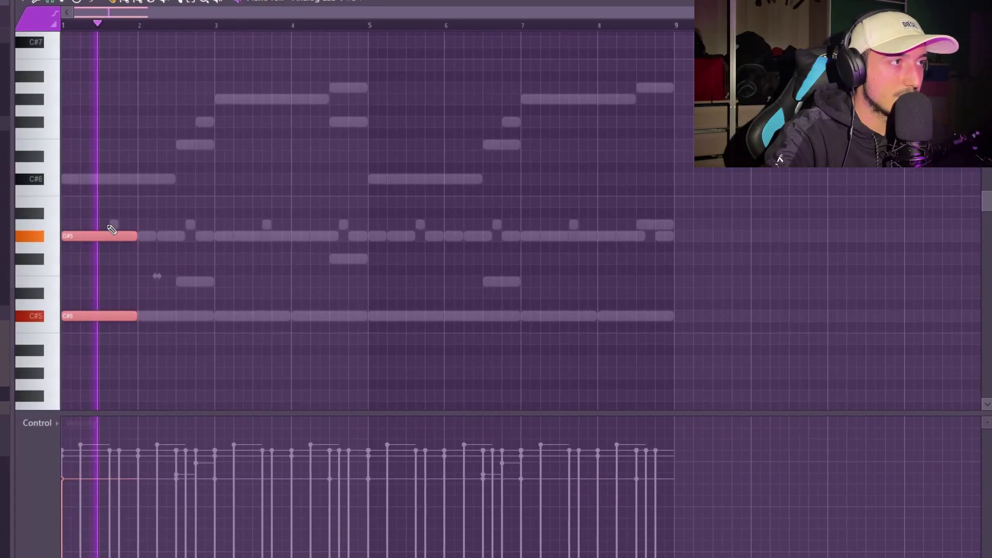
# Step: Repeat the one-bar C#5 and G#5 chord through bar 8, raising the top note to A5 in bars 4 and 8
pyautogui.hotkey('ctrl', 'b')
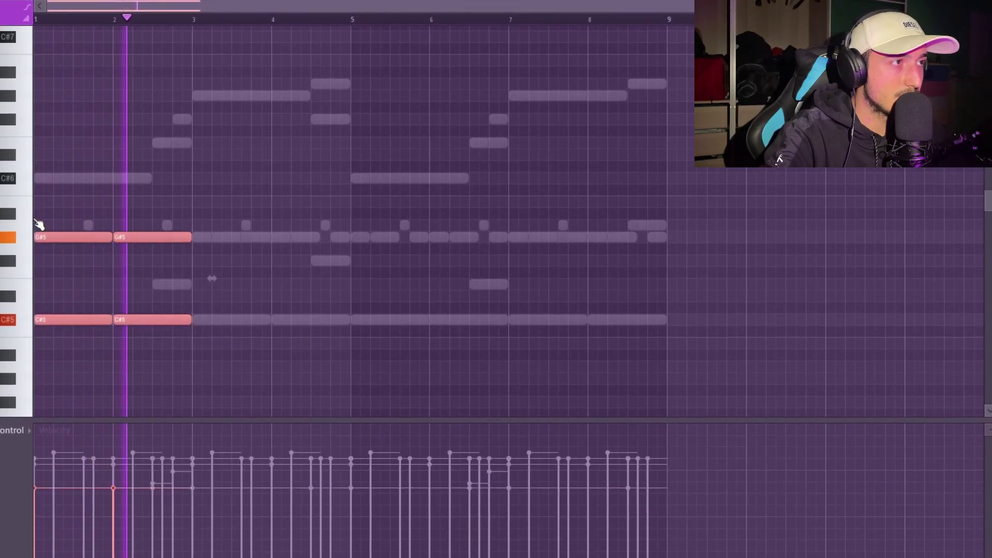
pyautogui.hotkey('ctrl', 'b')
pyautogui.moveTo(299, 237); pyautogui.dragTo(299, 224)
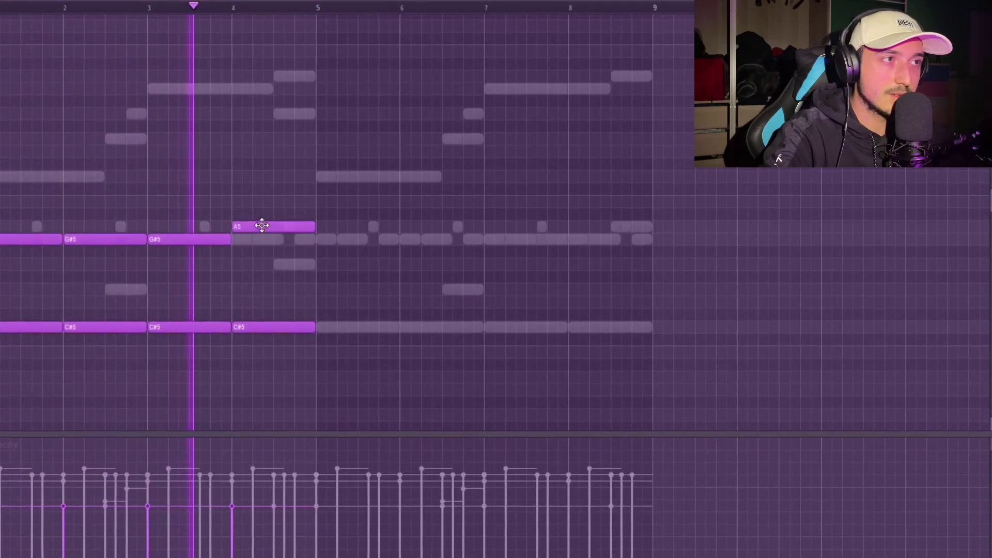
pyautogui.click(446, 345)
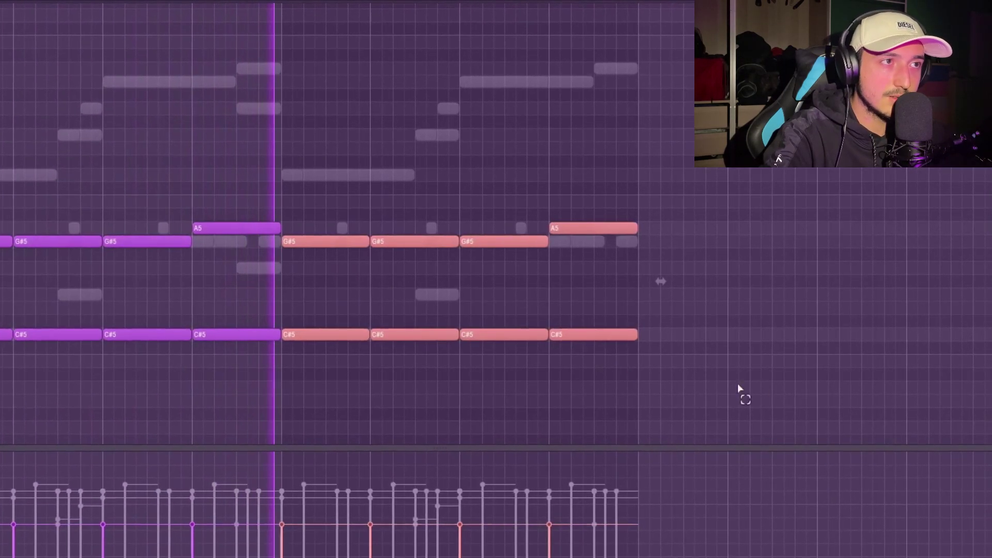
pyautogui.click(738, 389)
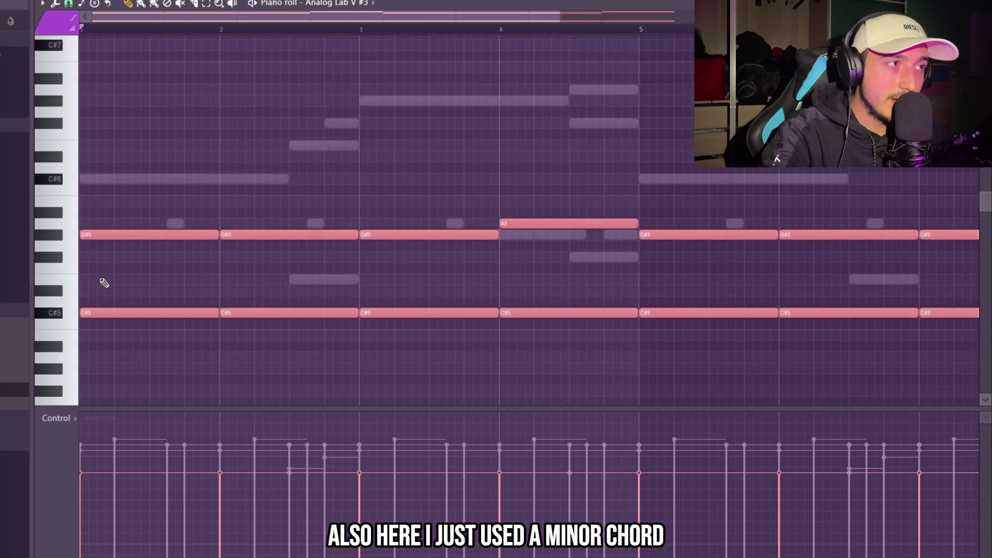
# Step: Try an E5 middle note in the first bar's C#5 and G#5 chord and remove it
pyautogui.click(204, 294)
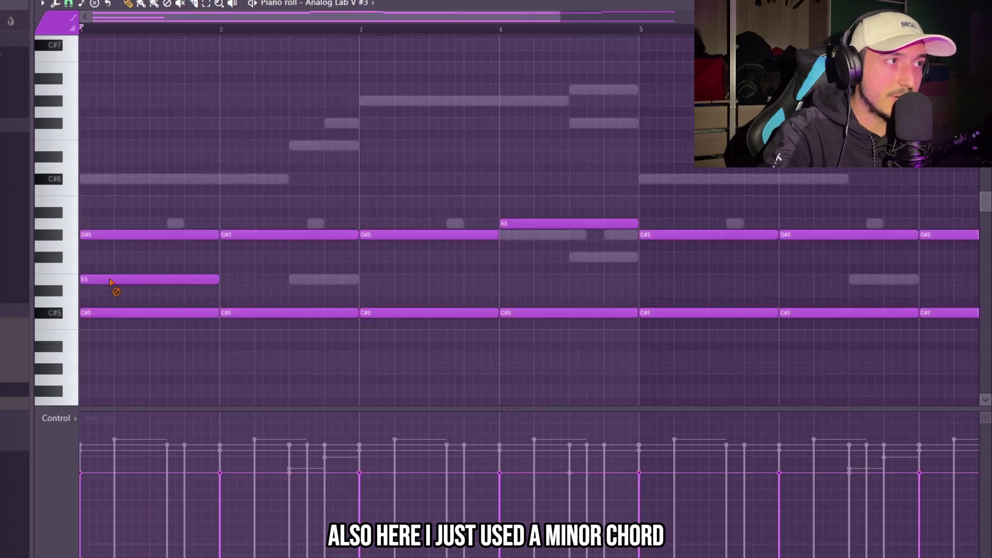
pyautogui.keyDown('ctrl'); pyautogui.scroll(-2, 127, 293); pyautogui.keyUp('ctrl')
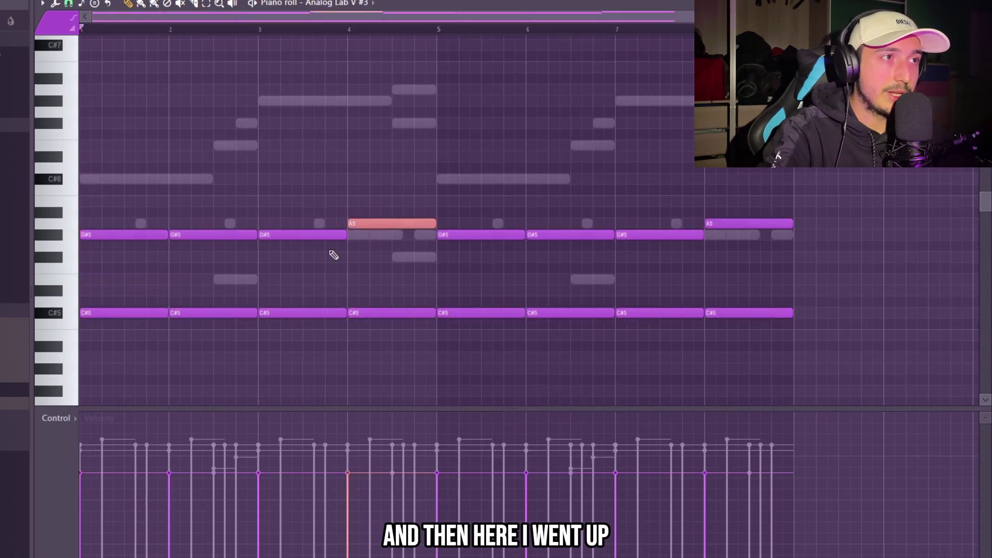
pyautogui.keyDown('ctrl'); pyautogui.scroll(-1, 333, 254); pyautogui.keyUp('ctrl')
pyautogui.scroll(-3, 361, 265)
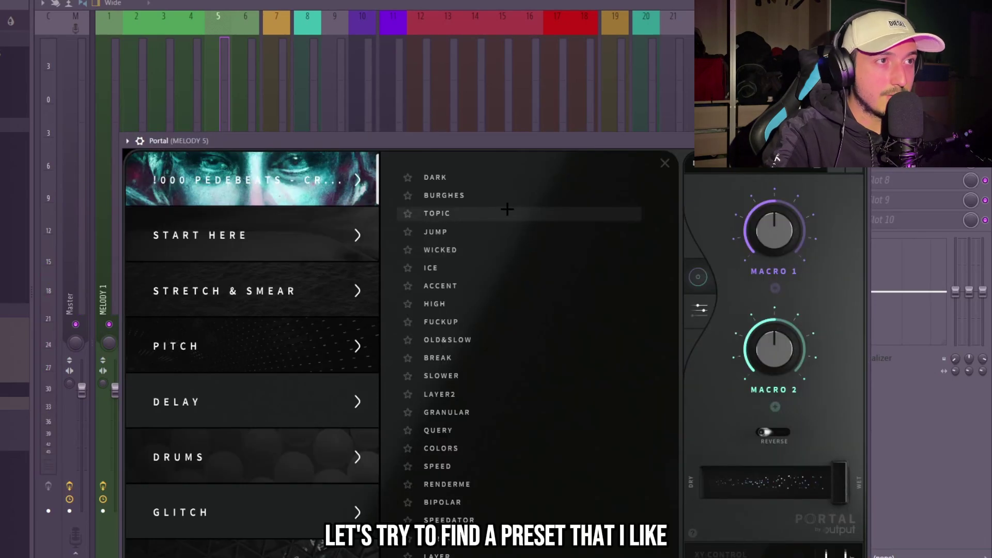
# Step: Try the TOPIC and WICKED presets in Portal on the MELODY 5 track
pyautogui.click(507, 209)
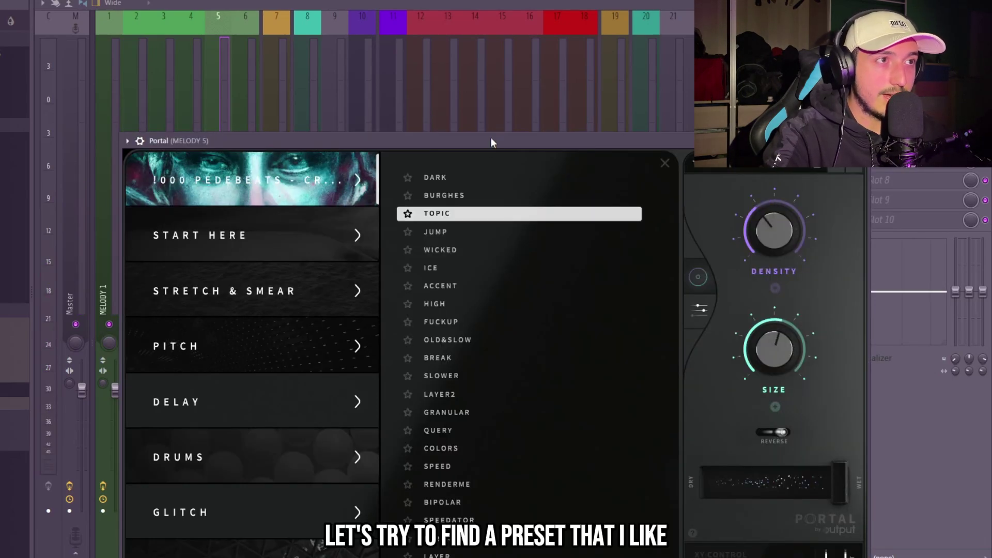
pyautogui.click(491, 250)
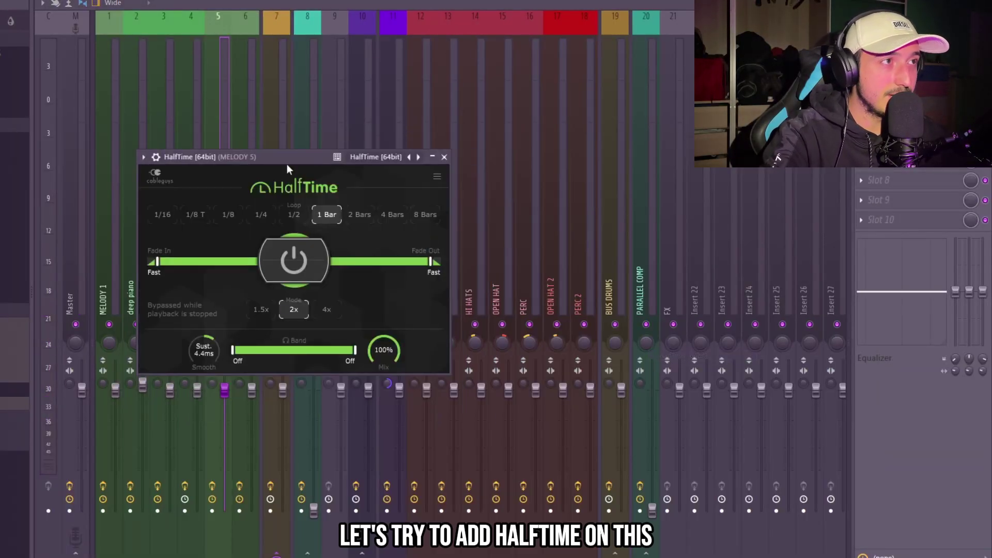
# Step: Play the melody through HalfTime on the MELODY 5 track and try the 1/2 loop length
pyautogui.press('space')
pyautogui.moveTo(287, 163); pyautogui.dragTo(420, 154)
pyautogui.click(426, 206)
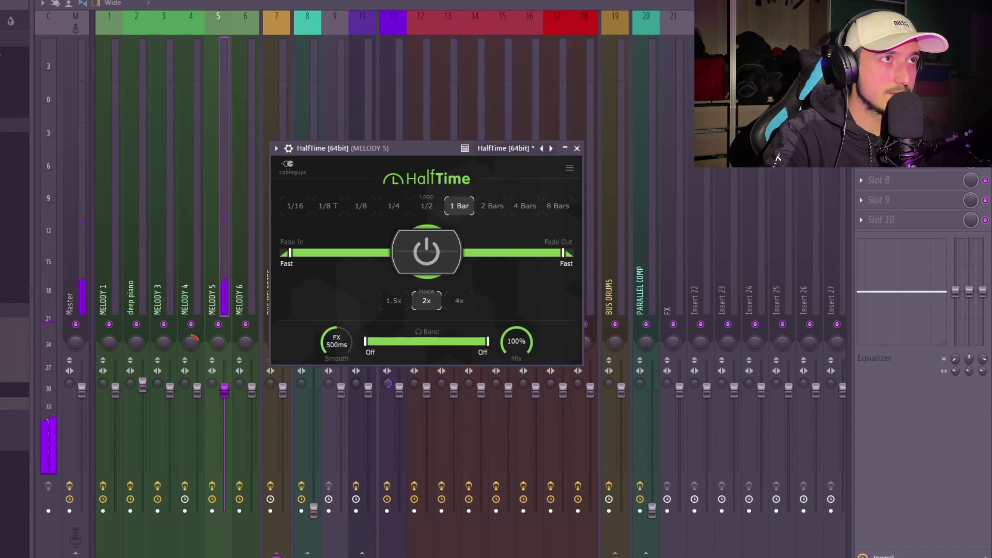
# Step: Render Pattern 1 as an audio clip in the playlist
pyautogui.press('F5')
pyautogui.rightClick(86, 48)
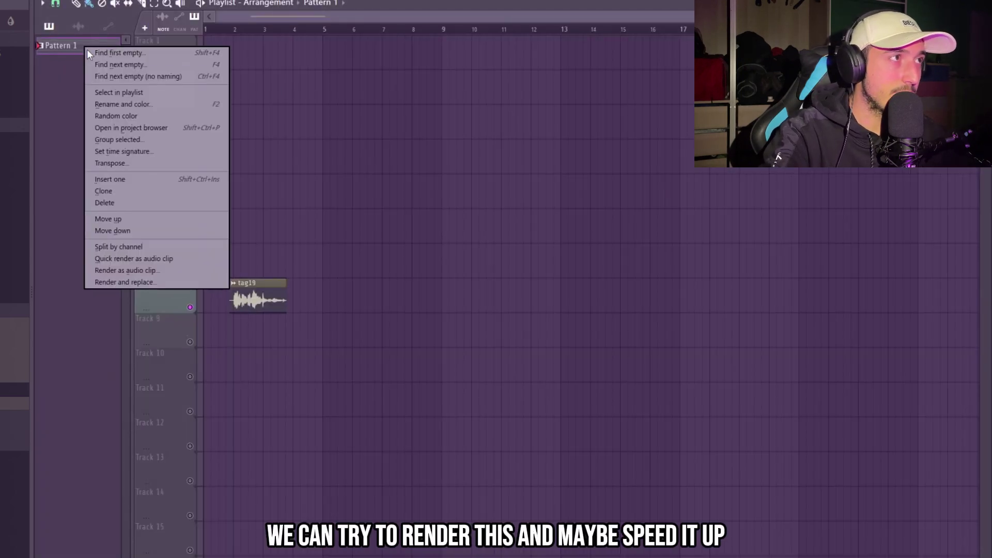
pyautogui.click(134, 272)
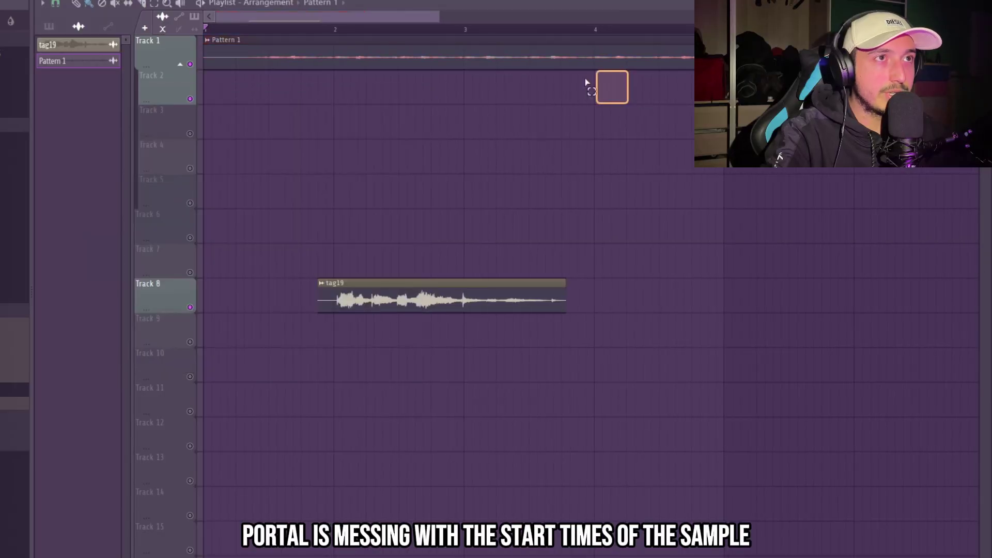
# Step: Normalize the rendered Pattern 1 audio clip and lower its channel volume
pyautogui.click(375, 52)
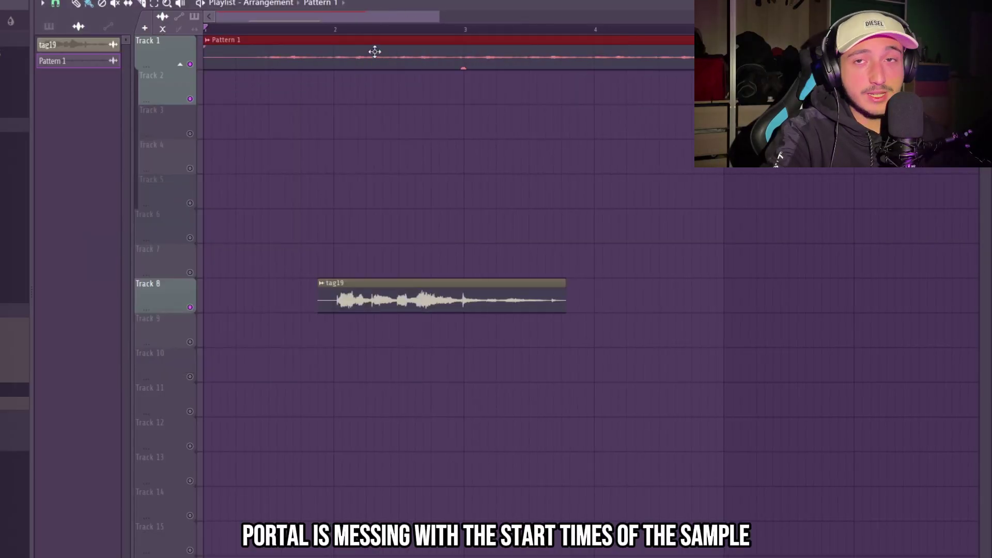
pyautogui.doubleClick(256, 64)
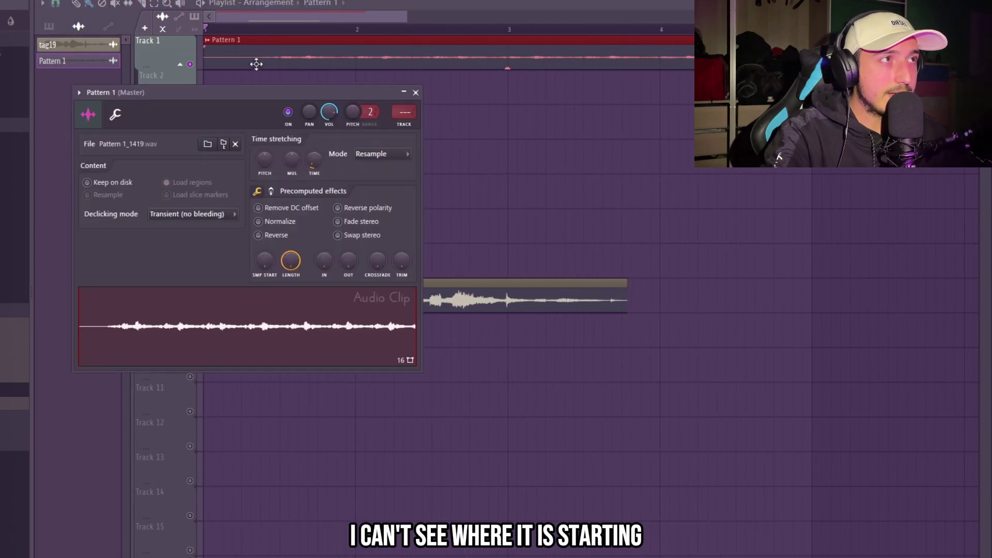
pyautogui.click(283, 227)
pyautogui.moveTo(329, 111); pyautogui.dragTo(329, 118)
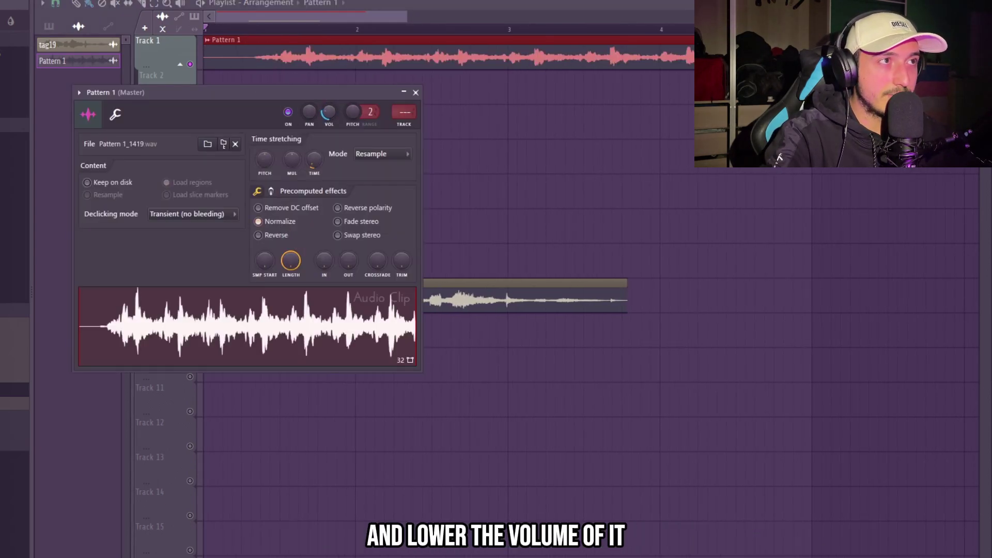
pyautogui.press('Escape')
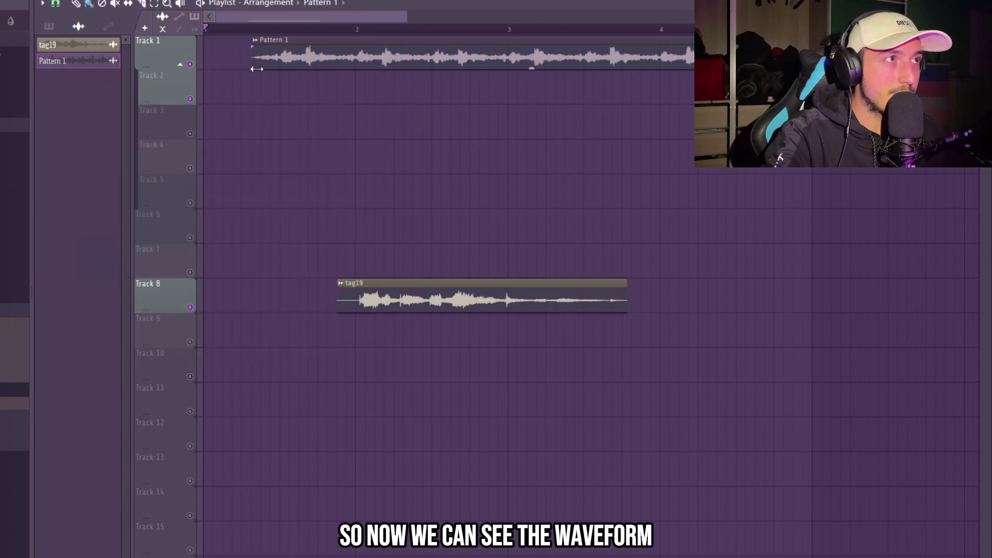
# Step: Move the trimmed Pattern 1 audio clip to the start of Track 1 and delete the tag19 clip from Track 8
pyautogui.moveTo(257, 69); pyautogui.dragTo(200, 76)
pyautogui.press('space')
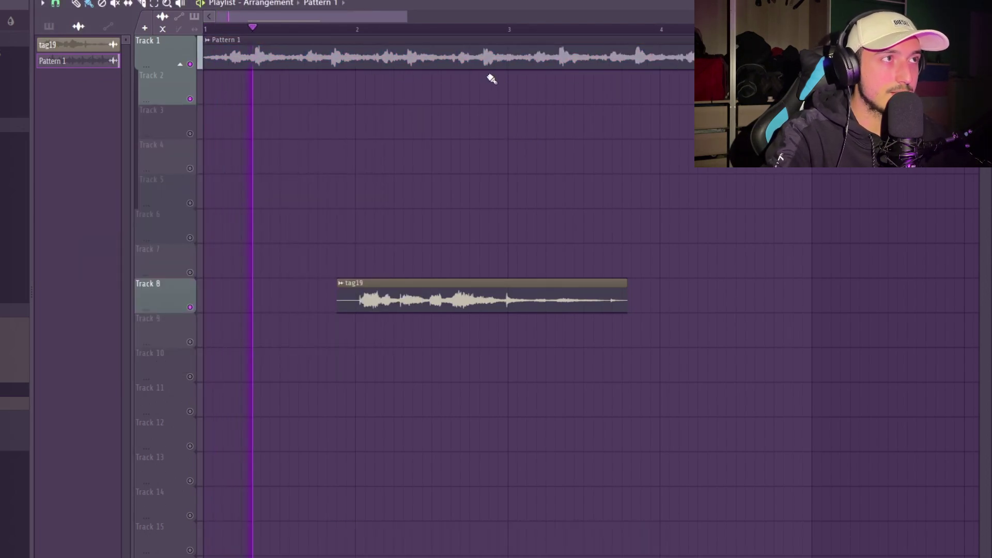
pyautogui.press('Delete')
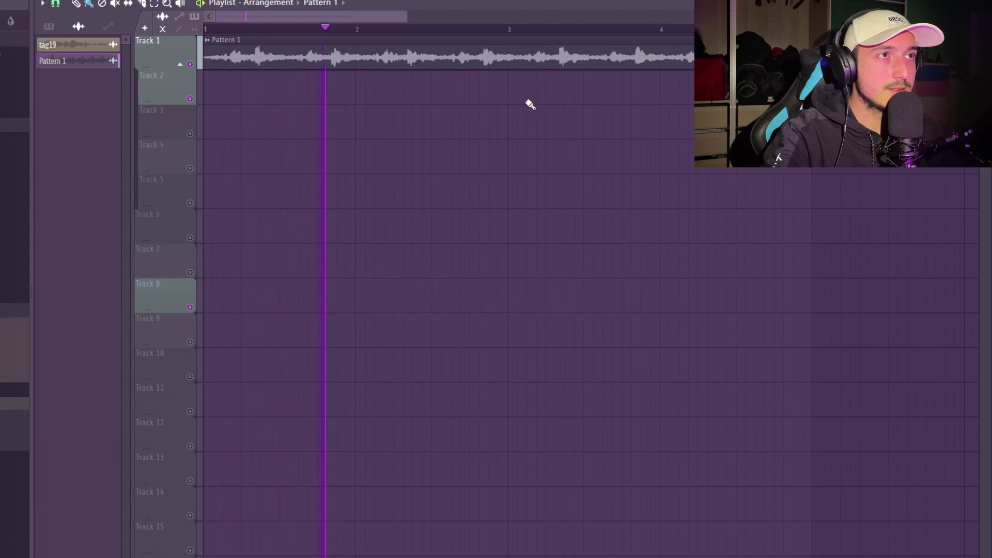
pyautogui.click(528, 47)
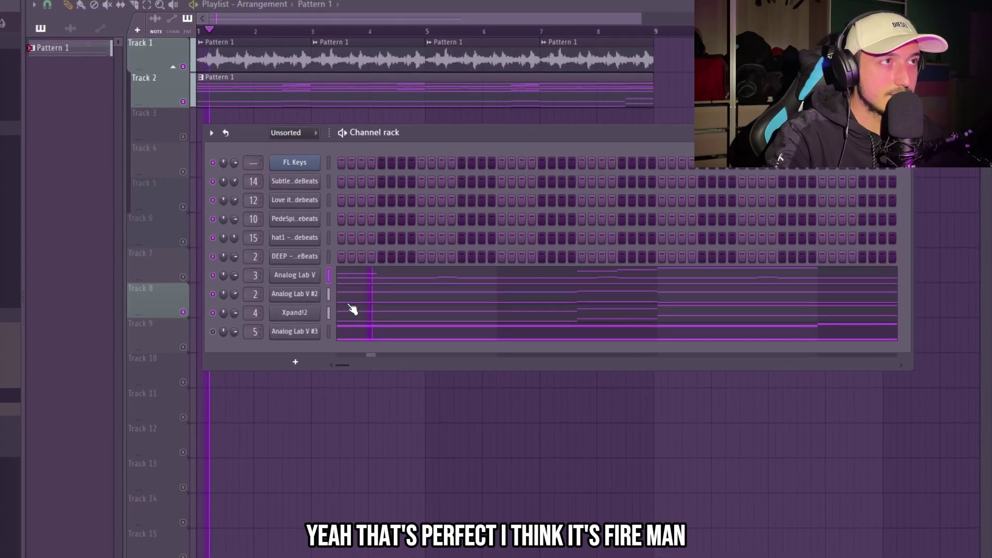
# Step: Remove the E5 middle note from the first two-bar chord and duplicate the four bars of chords into bars 5 to 8
pyautogui.doubleClick(331, 72)
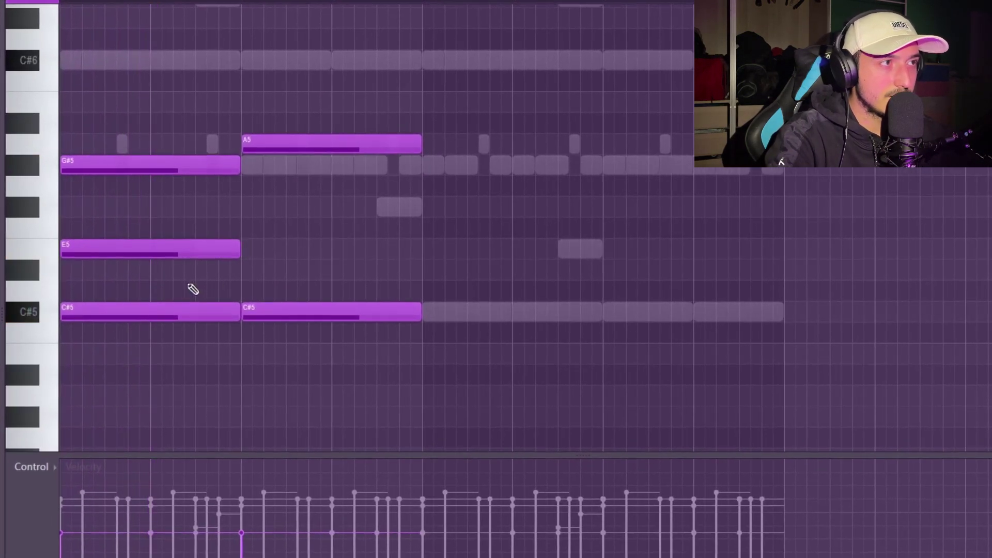
pyautogui.rightClick(106, 249)
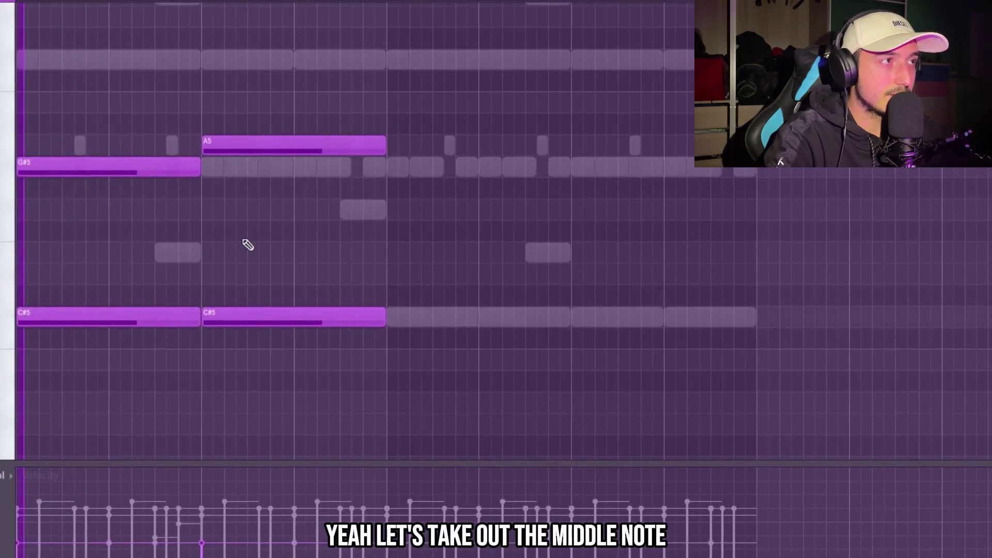
pyautogui.moveTo(59, 160); pyautogui.dragTo(461, 388)
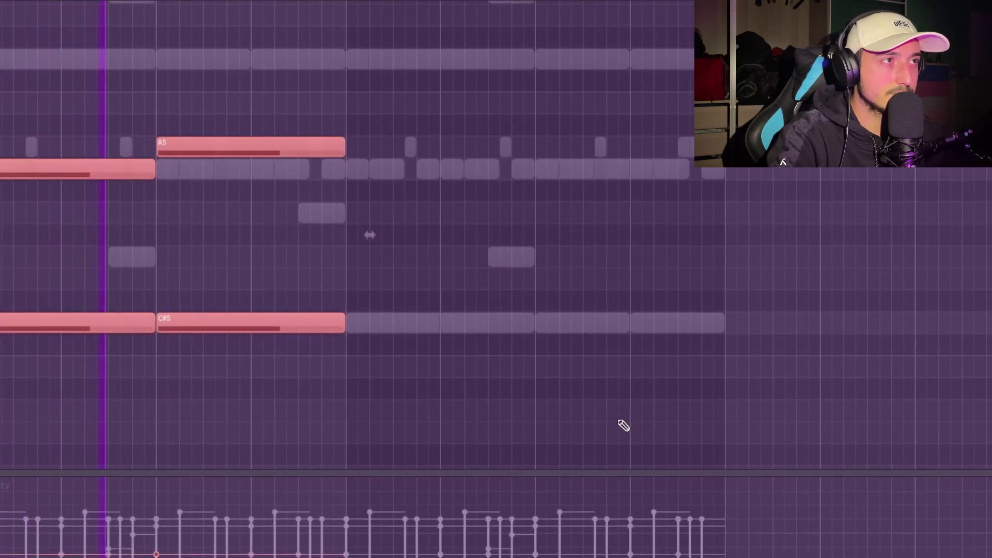
pyautogui.hotkey('ctrl', 'b')
pyautogui.hotkey('ctrl', 'a')
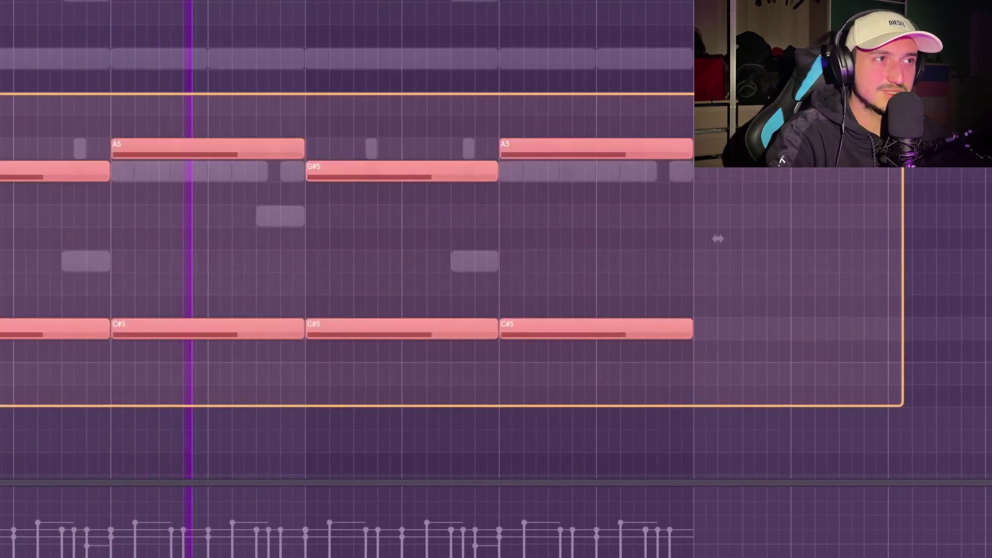
# Step: Add a top line over the last chord: a one-bar C#6 in bar 7, then a half-bar D#6 and an E6 in bar 8
pyautogui.scroll(4, 437, 257)
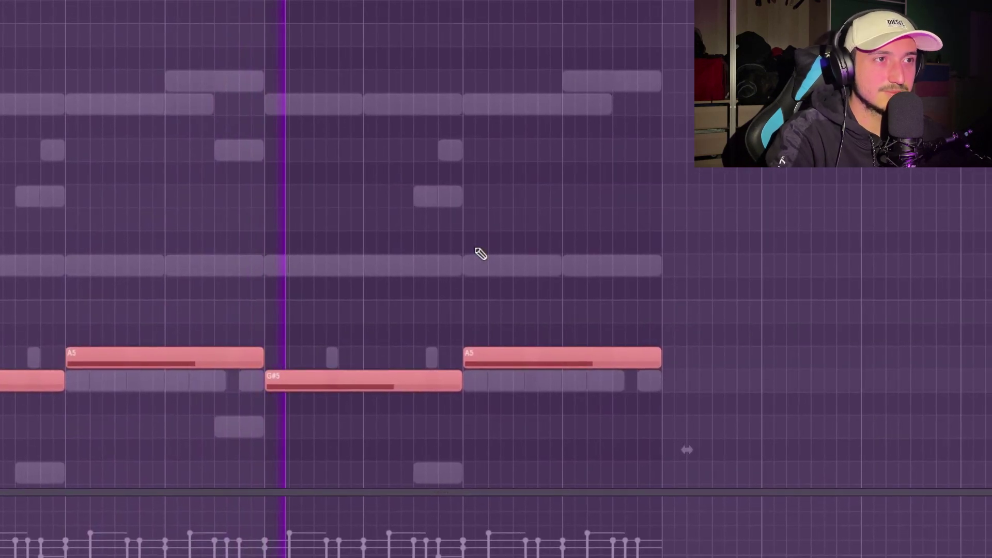
pyautogui.click(491, 255)
pyautogui.moveTo(634, 271); pyautogui.dragTo(534, 275)
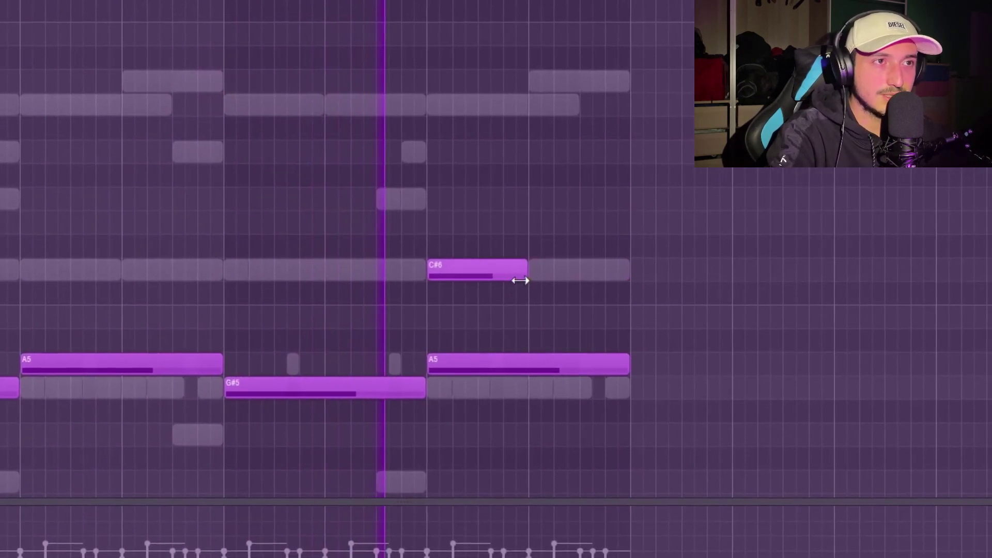
pyautogui.click(545, 224)
pyautogui.moveTo(638, 225); pyautogui.dragTo(573, 231)
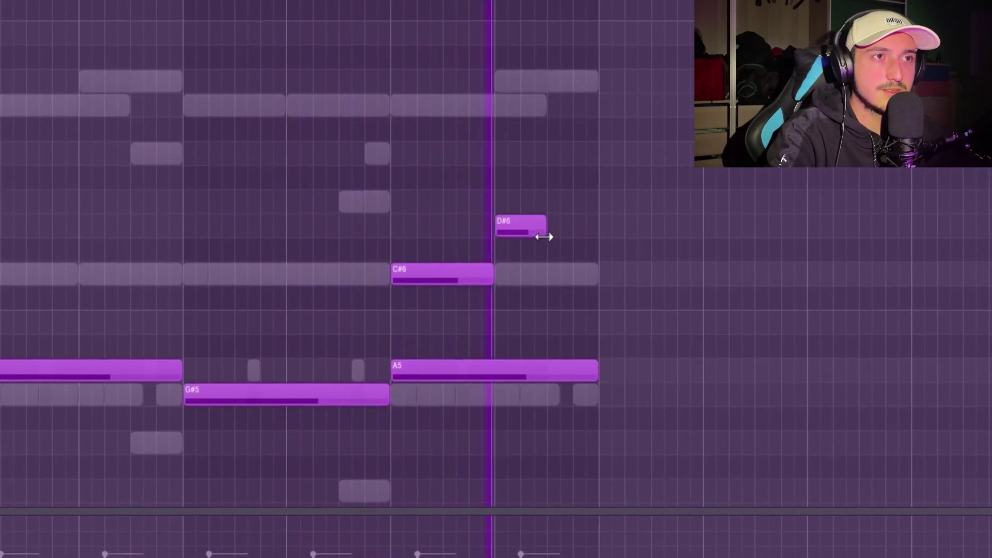
pyautogui.click(564, 202)
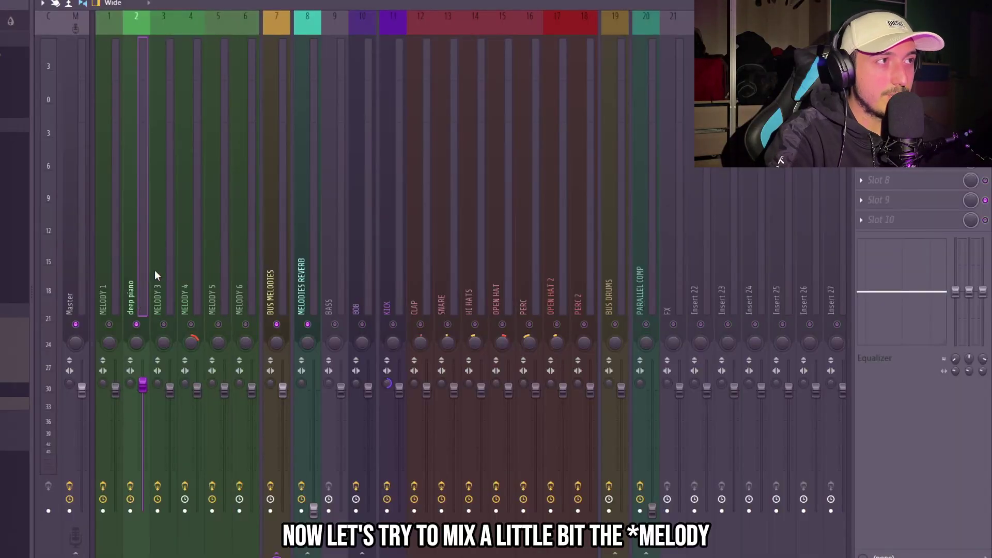
# Step: Play the beat and balance the melody faders: lower MELODY 3 slightly, raise MELODY 4, and lower MELODY 5 and MELODY 6
pyautogui.press('space')
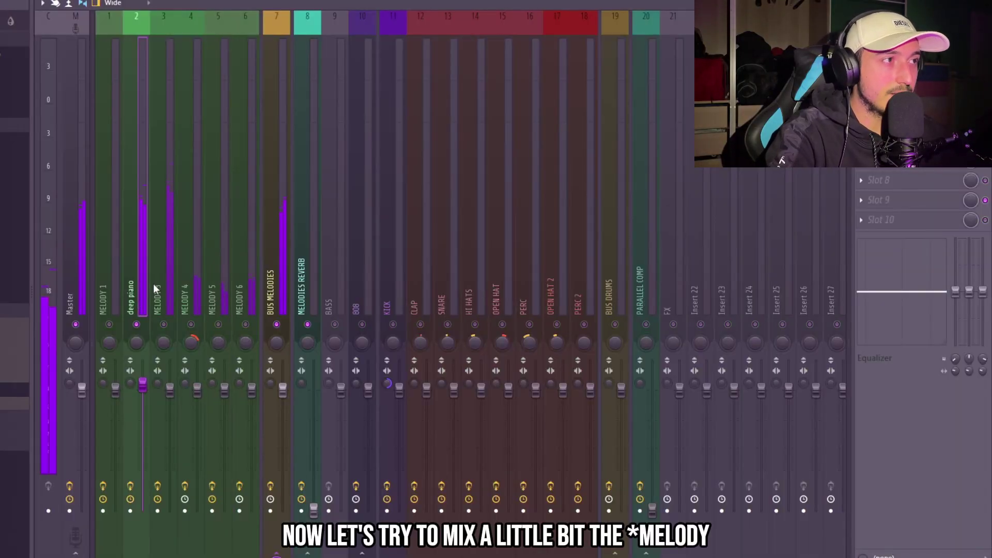
pyautogui.click(154, 275)
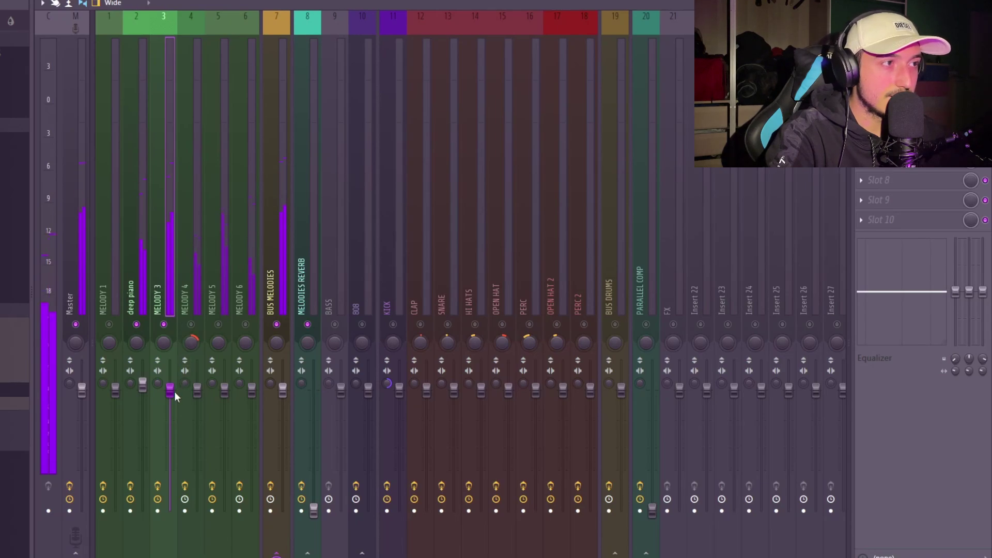
pyautogui.click(195, 310)
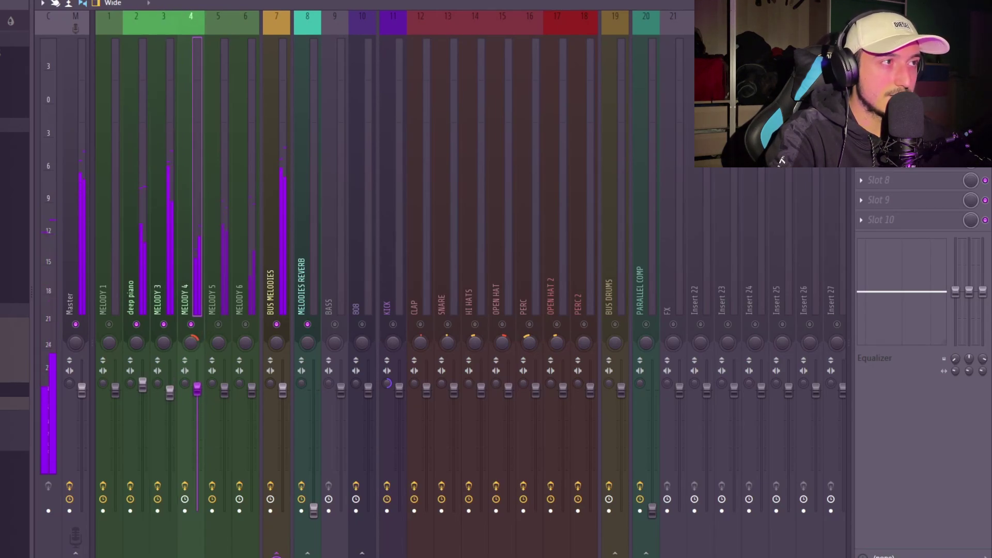
pyautogui.moveTo(197, 372); pyautogui.dragTo(197, 360)
pyautogui.moveTo(225, 392); pyautogui.dragTo(224, 410)
pyautogui.moveTo(251, 391); pyautogui.dragTo(252, 398)
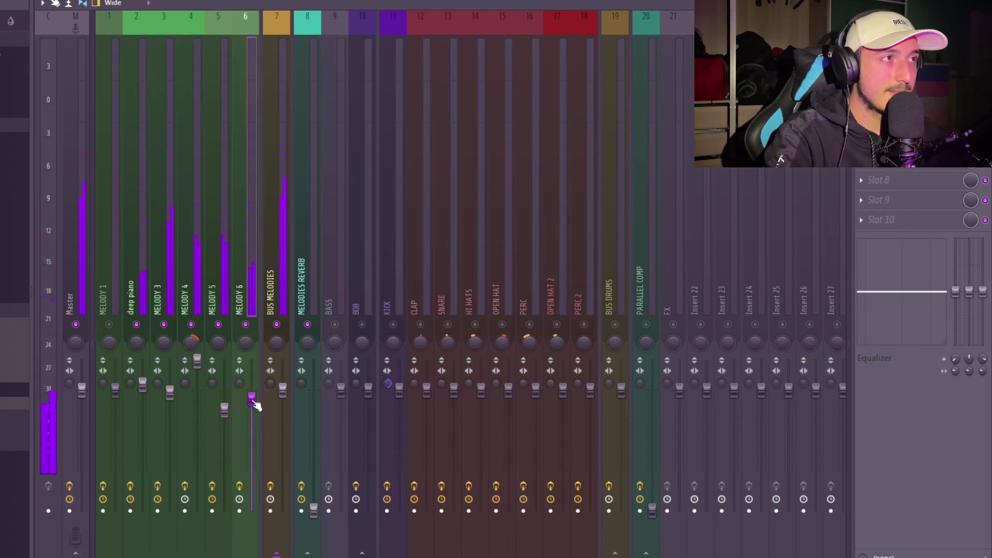
# Step: Lower the BUS MELODIES fader and set up Fruity Stereo Shaper on that bus
pyautogui.click(287, 242)
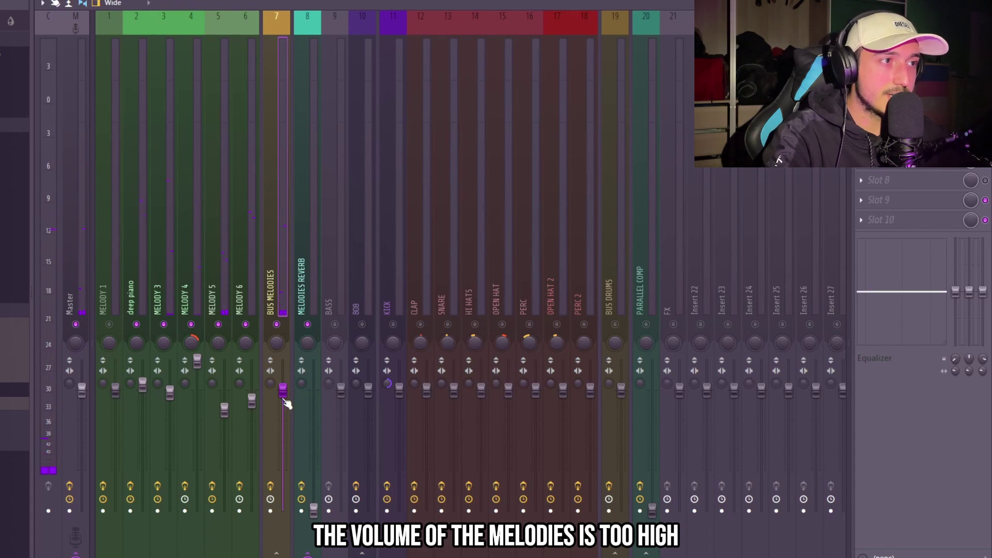
pyautogui.moveTo(283, 391); pyautogui.dragTo(283, 404)
pyautogui.click(49, 232)
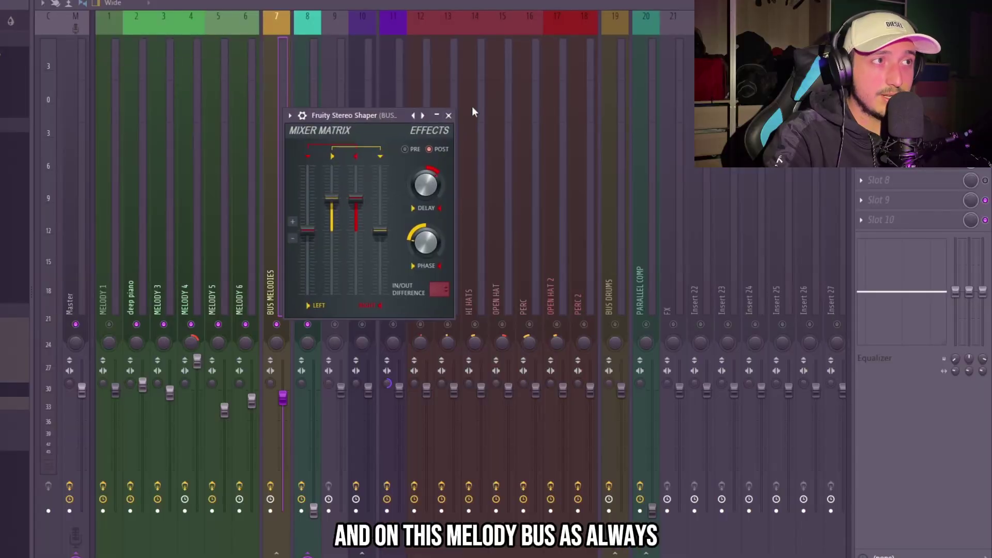
pyautogui.rightClick(420, 115)
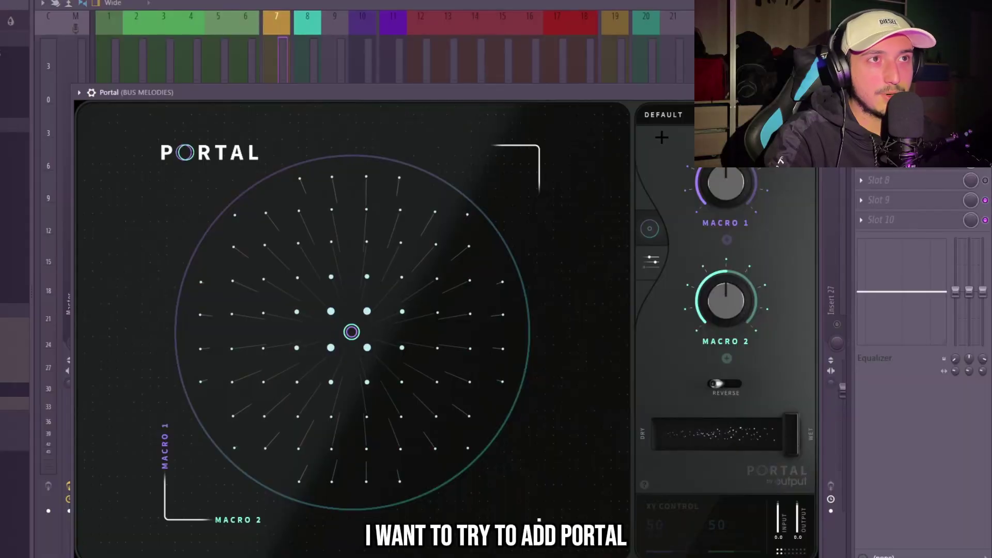
# Step: Load the DARK preset in Portal on BUS MELODIES and reduce its dry/wet mix to about halfway
pyautogui.click(656, 114)
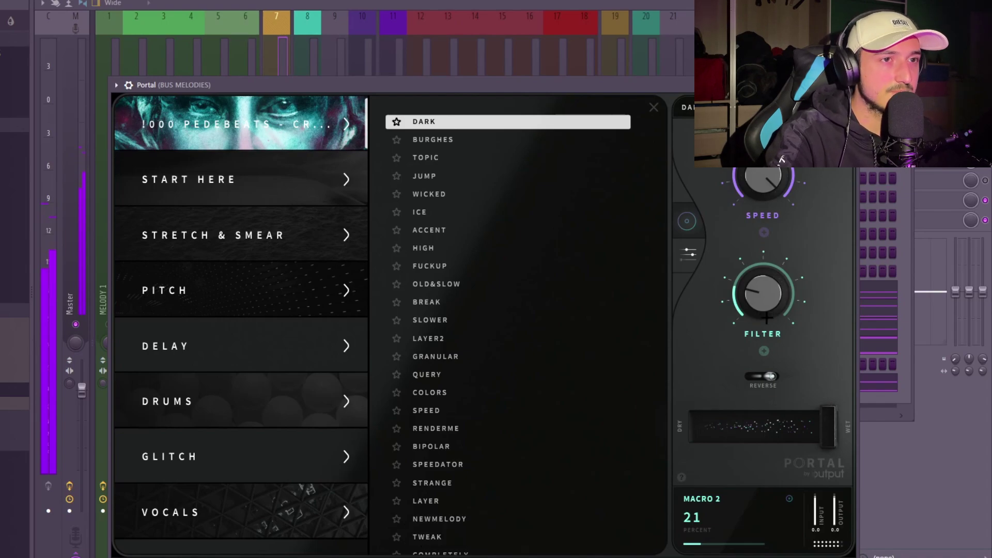
pyautogui.click(685, 267)
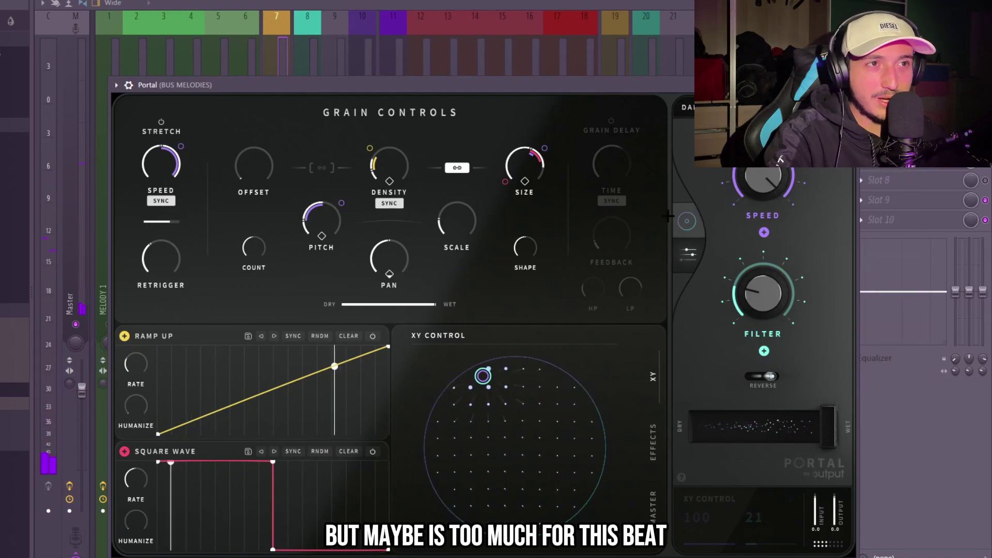
pyautogui.moveTo(828, 427); pyautogui.dragTo(761, 434)
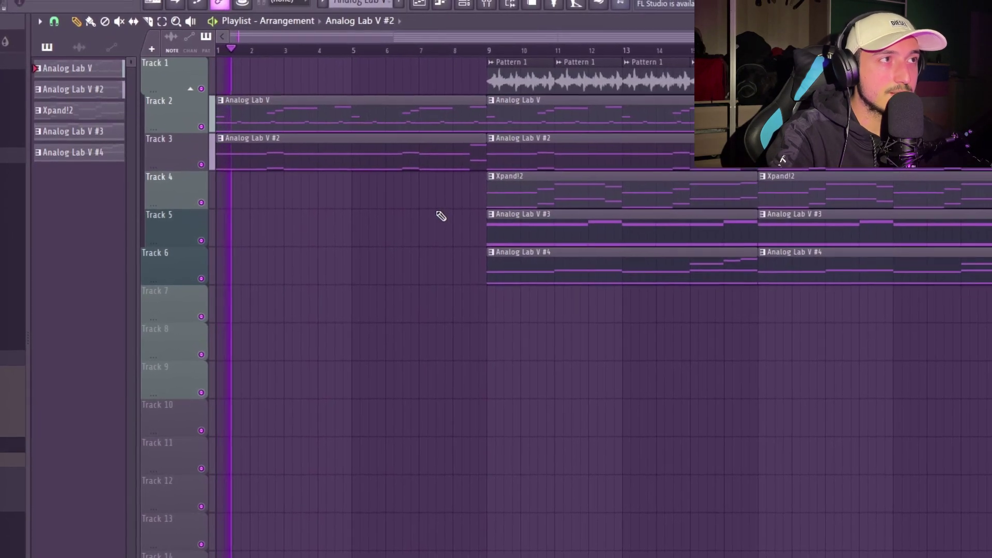
# Step: Remove the Analog Lab V #3 clips while keeping Analog Lab V #4 in the hook, and duplicate the selected verse clips from bar 25
pyautogui.press('space')
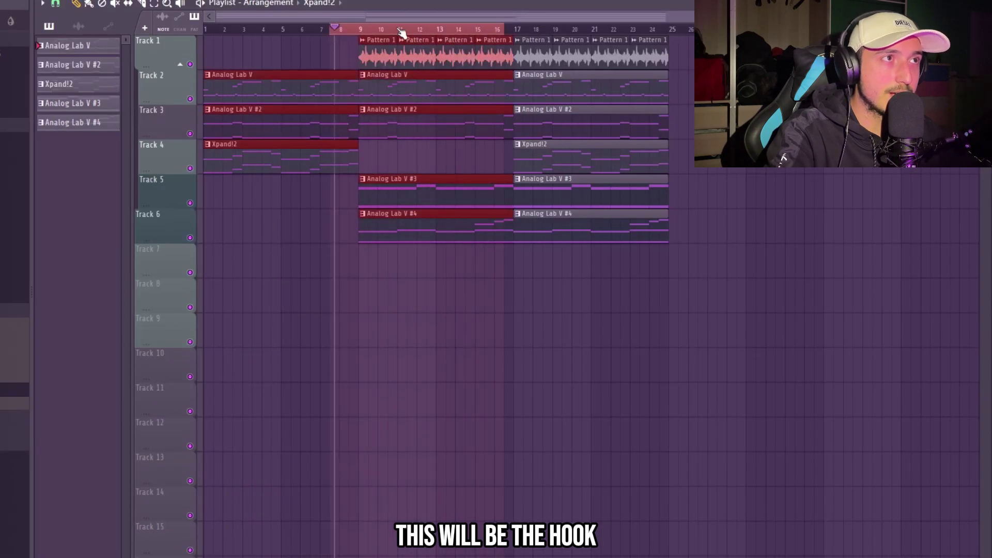
pyautogui.rightClick(403, 237)
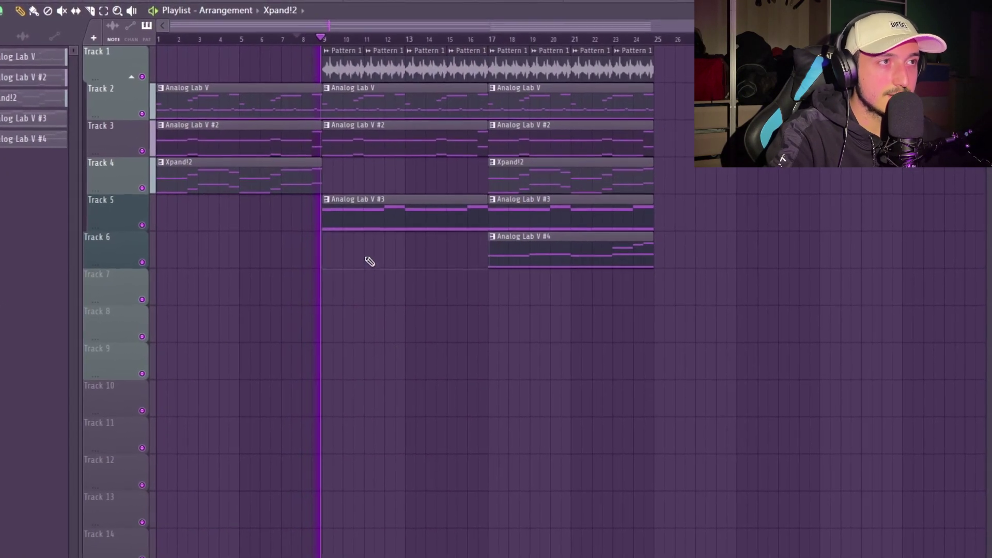
pyautogui.click(530, 245)
pyautogui.click(365, 244)
pyautogui.rightClick(446, 219)
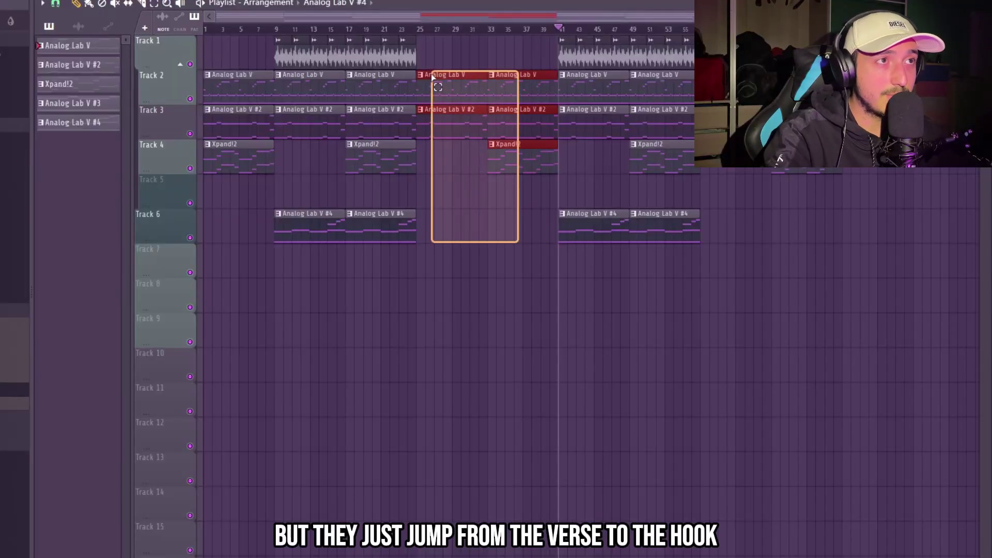
pyautogui.hotkey('ctrl', 'b')
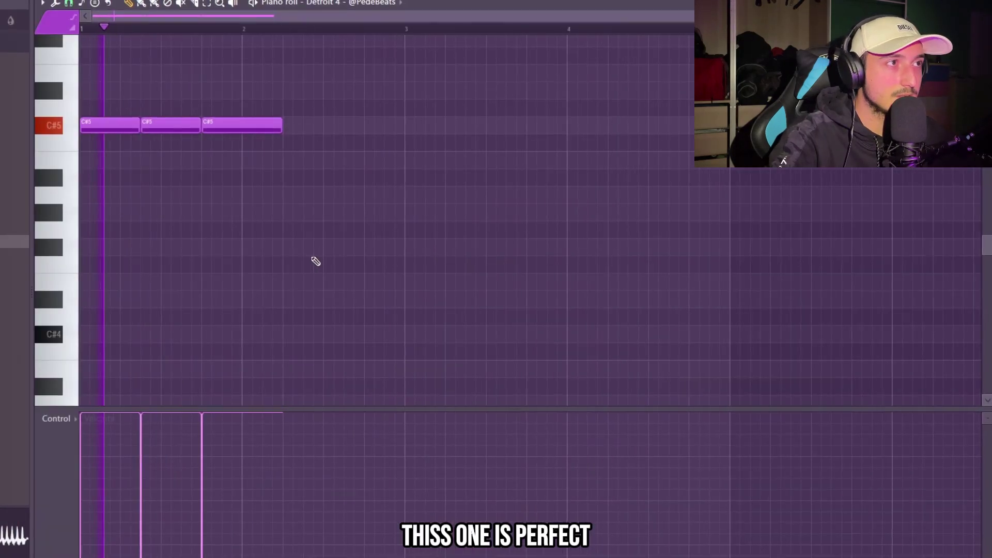
# Step: Duplicate the three C#5 notes of the Detroit 4 pattern into bar 3 and add a half-bar D5 leading into them
pyautogui.scroll(3, 317, 259)
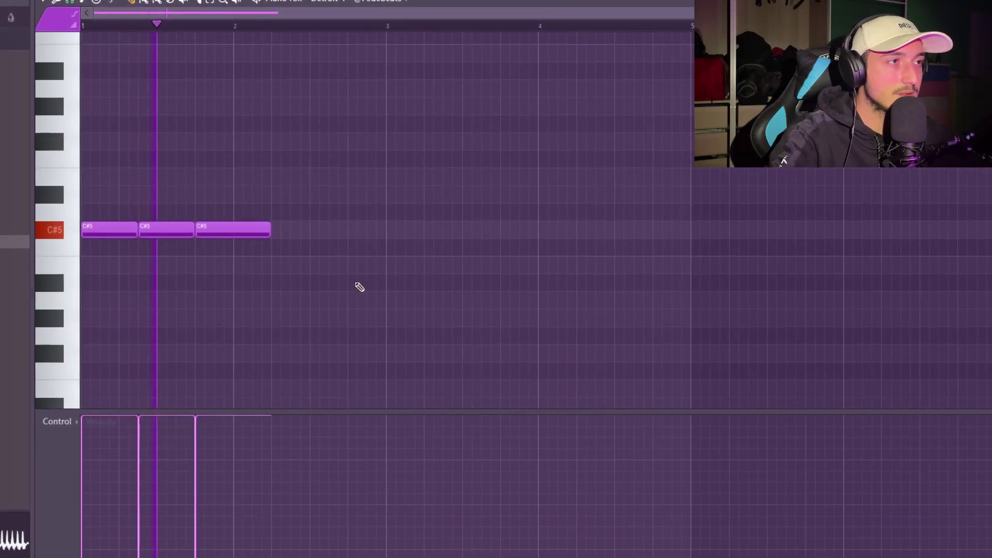
pyautogui.moveTo(344, 273); pyautogui.dragTo(116, 230)
pyautogui.hotkey('ctrl', 'b')
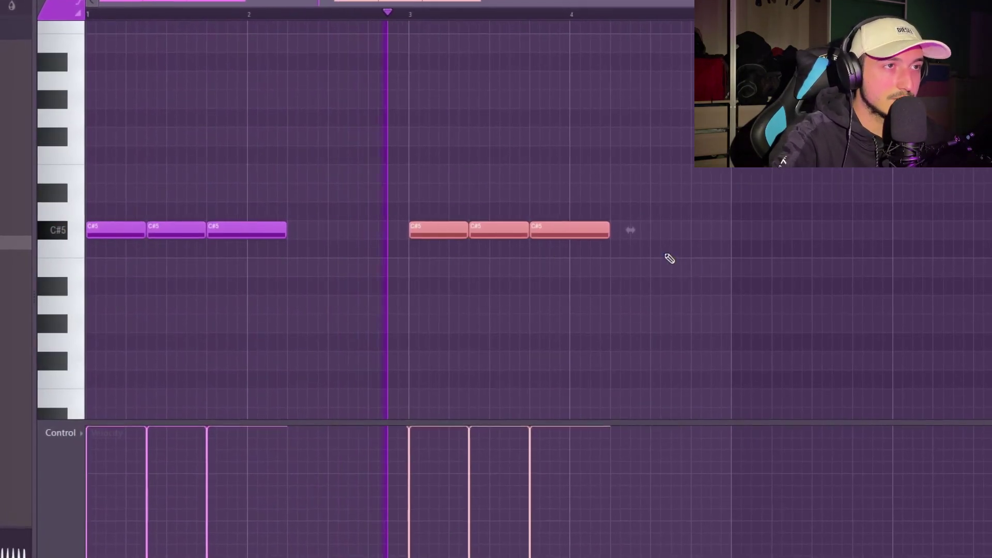
pyautogui.click(394, 209)
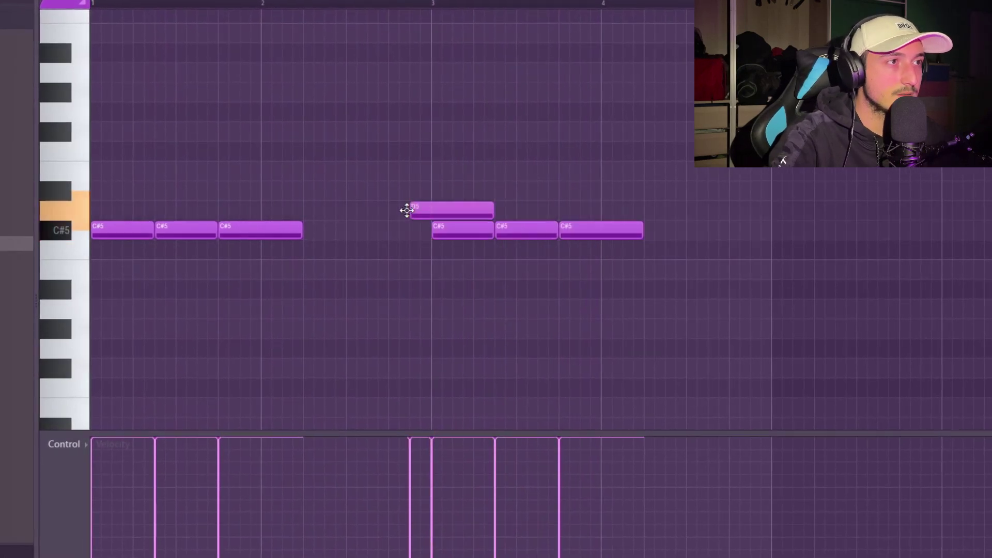
pyautogui.moveTo(394, 210); pyautogui.dragTo(342, 213)
pyautogui.scroll(2, 372, 269)
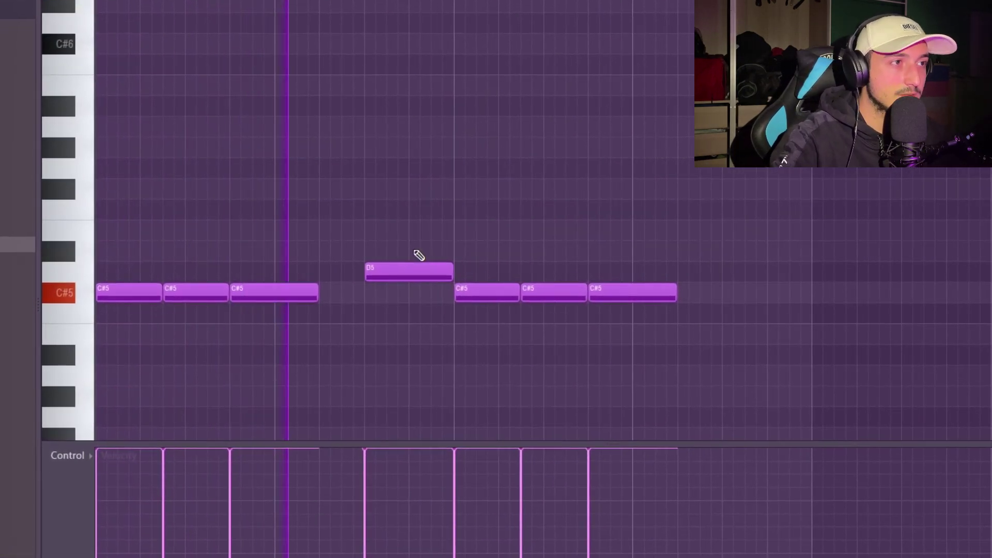
# Step: Finish the Detroit 4 bass line with two consecutive G#4 notes starting halfway through bar 8
pyautogui.hscroll(3, 724, 284)
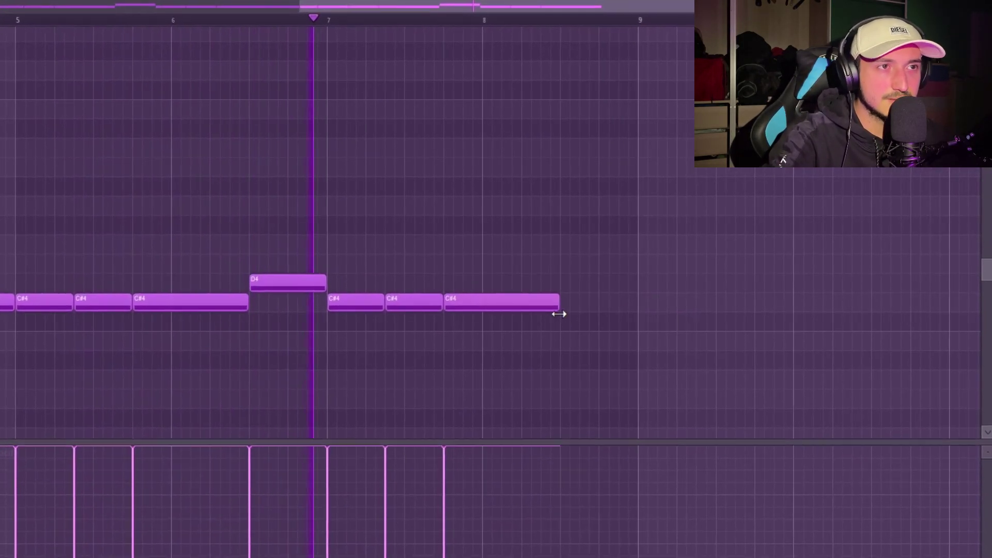
pyautogui.moveTo(599, 225); pyautogui.dragTo(581, 164)
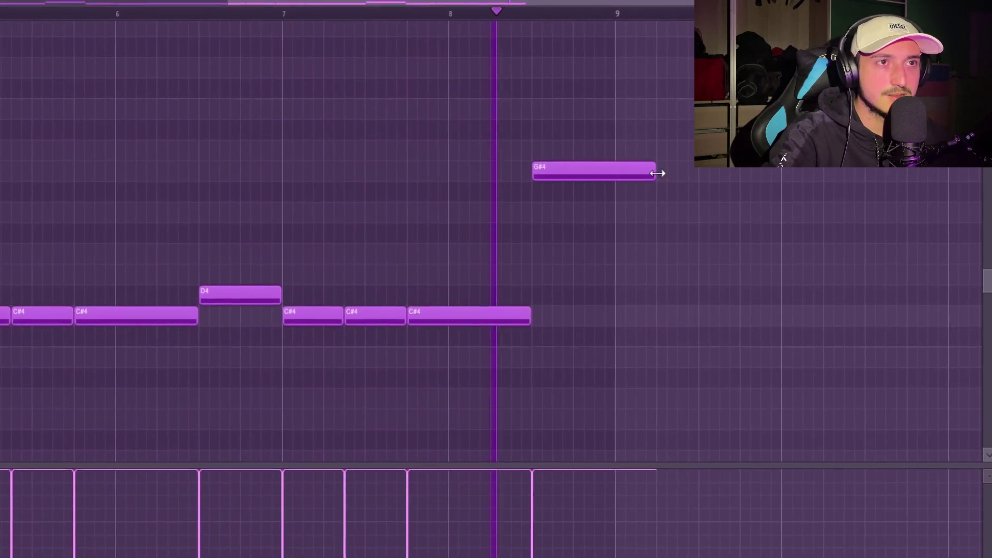
pyautogui.scroll(3, 610, 170)
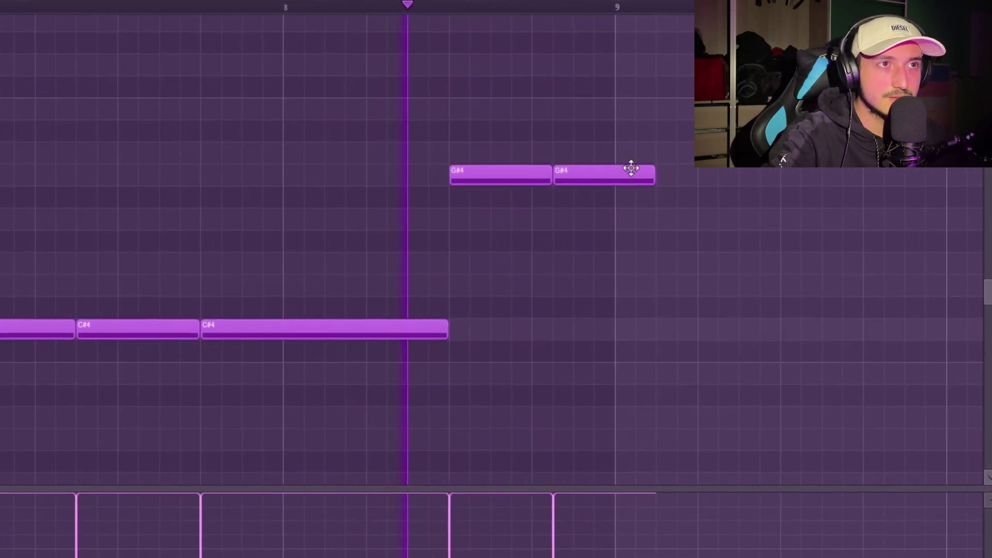
pyautogui.moveTo(468, 178); pyautogui.dragTo(500, 178)
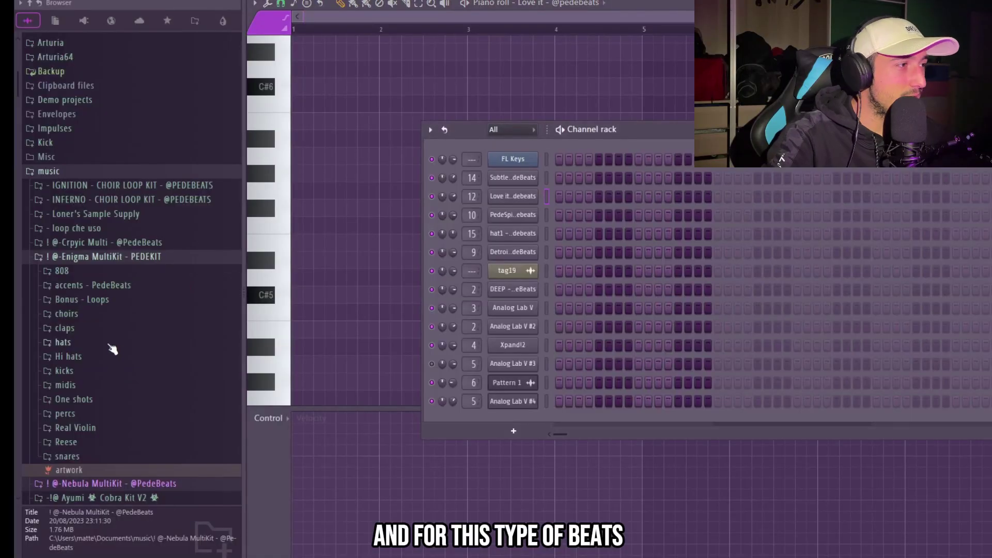
# Step: Repeat the single C5 hit on beat 3 of bar 1 in every bar through bar 8
pyautogui.click(90, 433)
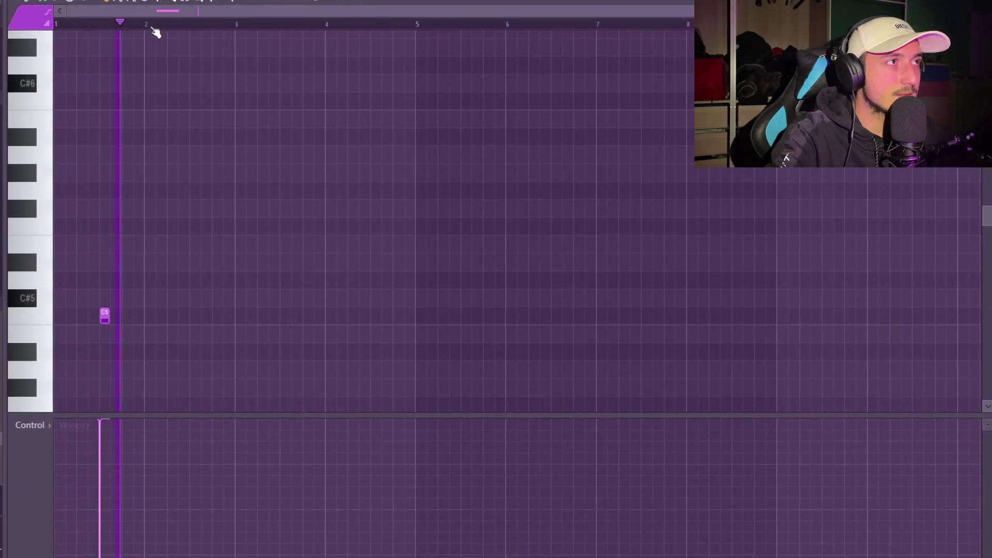
pyautogui.hotkey('ctrl', 'b')
pyautogui.hotkey('ctrl', 'b')
pyautogui.hotkey('ctrl', 'b')
pyautogui.hotkey('ctrl', 'b')
pyautogui.hotkey('ctrl', 'b')
pyautogui.hotkey('ctrl', 'b')
pyautogui.hotkey('ctrl', 'b')
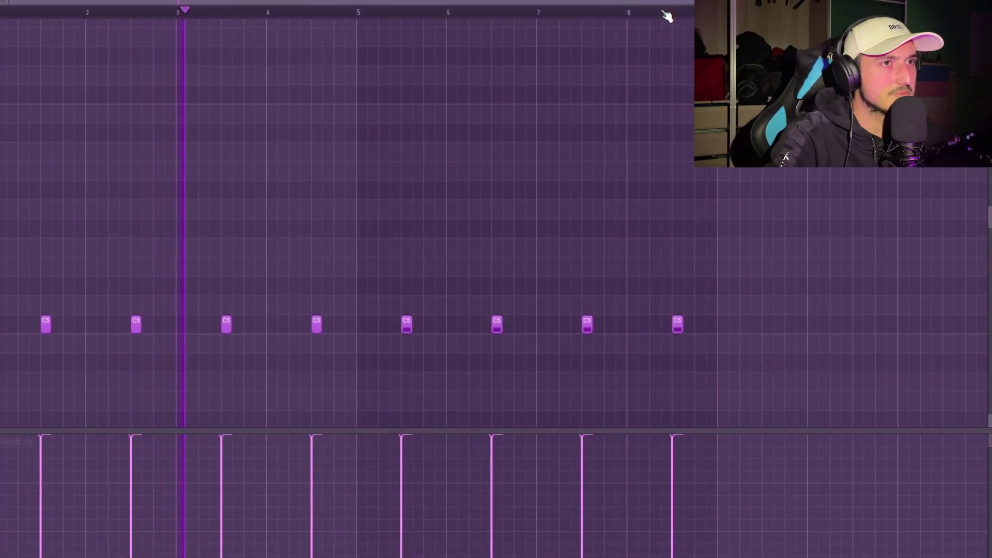
# Step: Transpose all the hits down to B4 and add extra B4 hits near the end of bar 6 and at the start of bar 8
pyautogui.hotkey('ctrl', 'a')
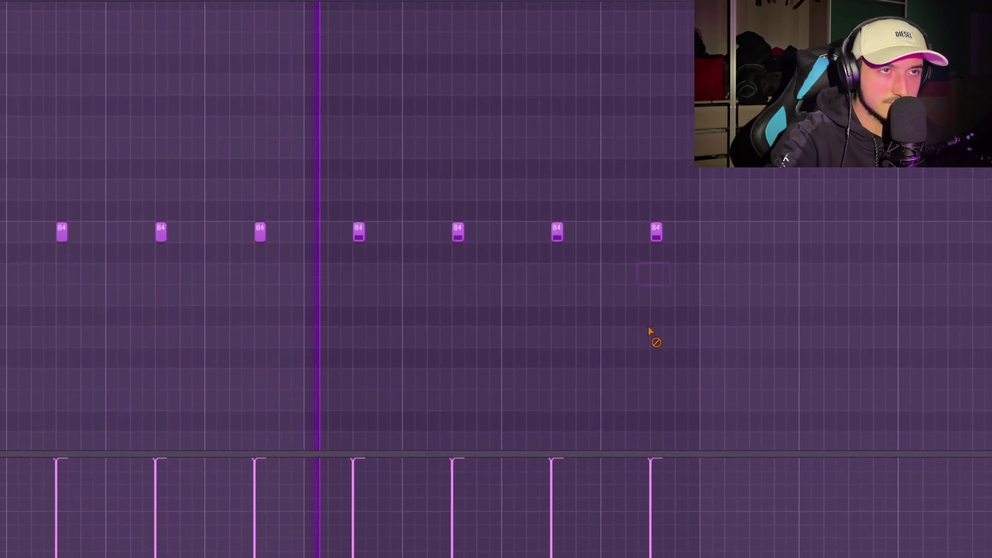
pyautogui.click(615, 234)
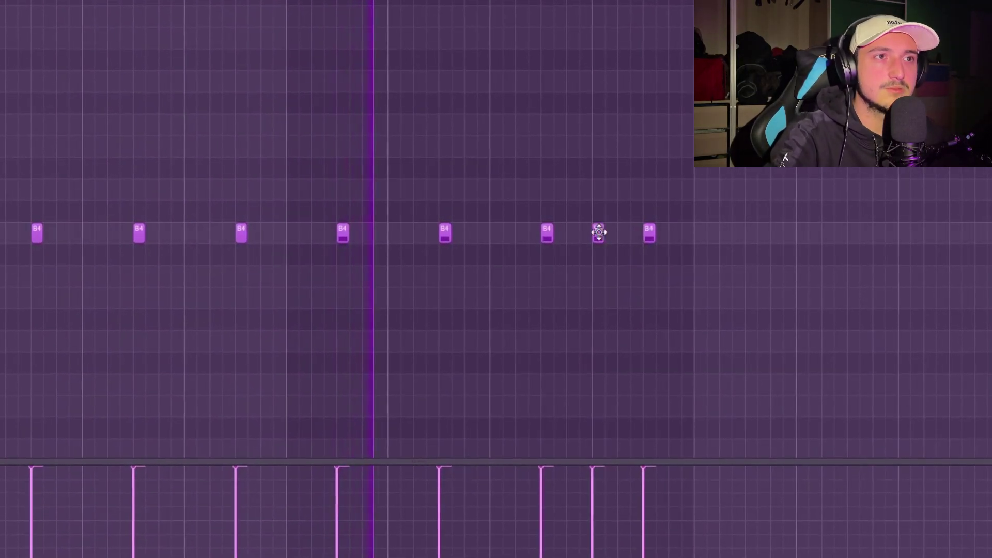
pyautogui.click(472, 234)
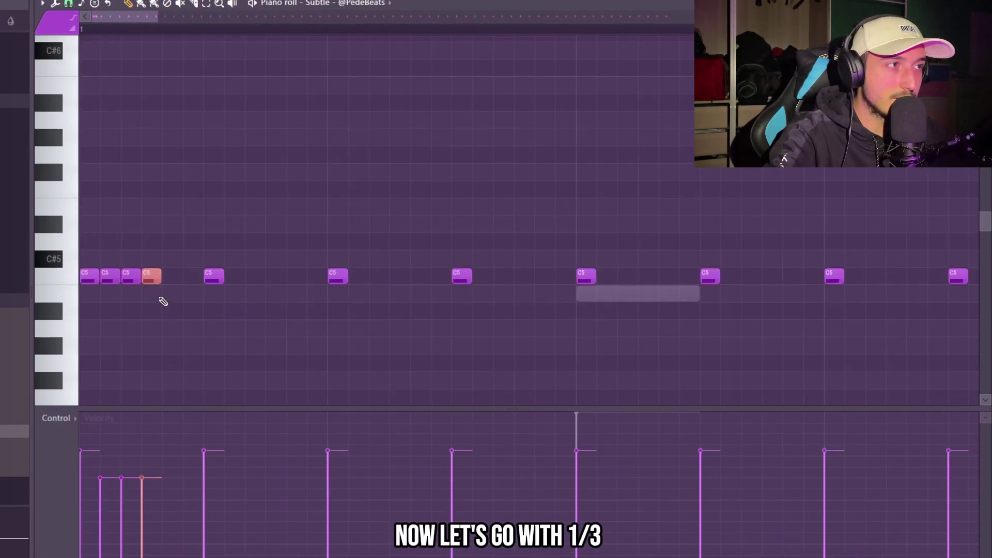
# Step: Add a descending A4, G#4, G4 hat run in bar 1 and an A4 roll in bar 2, and delete the hits after bar 2
pyautogui.scroll(3, 163, 287)
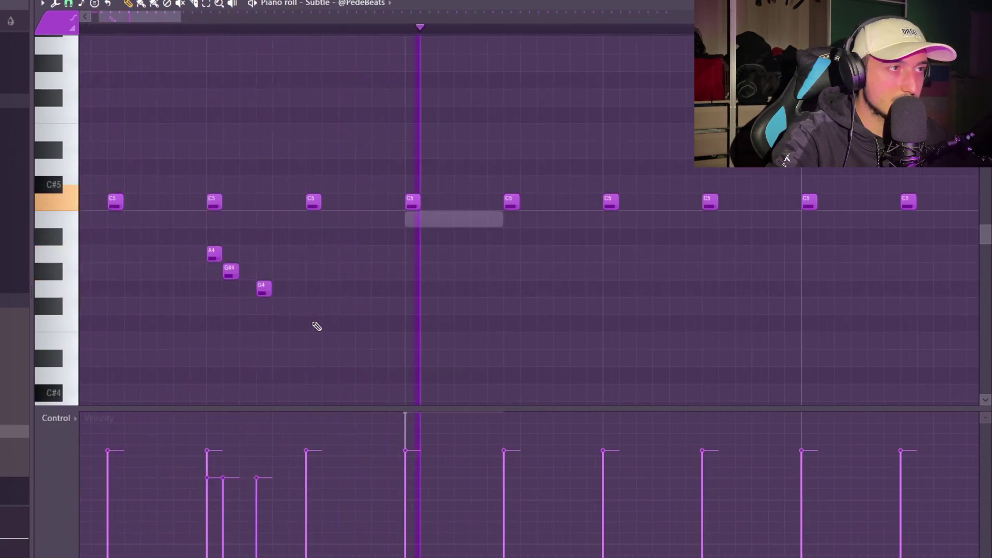
pyautogui.scroll(-3, 362, 326)
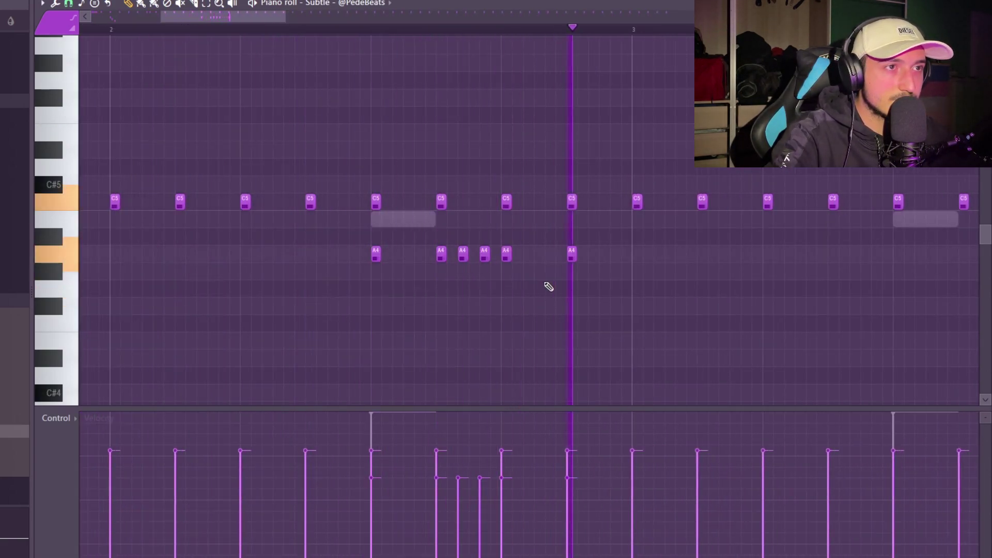
pyautogui.scroll(-4, 540, 302)
pyautogui.moveTo(775, 279); pyautogui.dragTo(228, 108)
pyautogui.press('Delete')
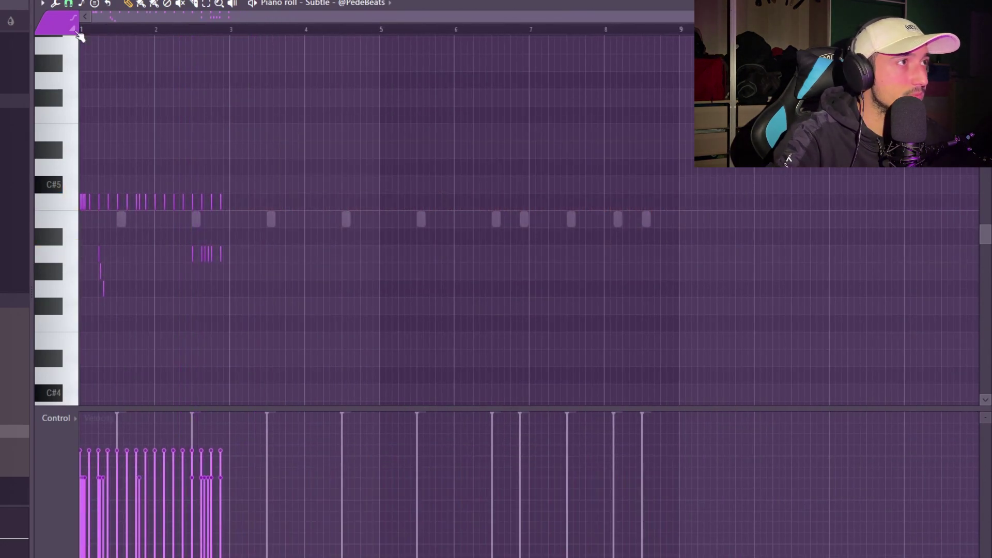
# Step: Duplicate the two-bar Subtle hat pattern into bars 3 and 4 and deselect the notes
pyautogui.hotkey('ctrl', 'a')
pyautogui.hotkey('ctrl', 'b')
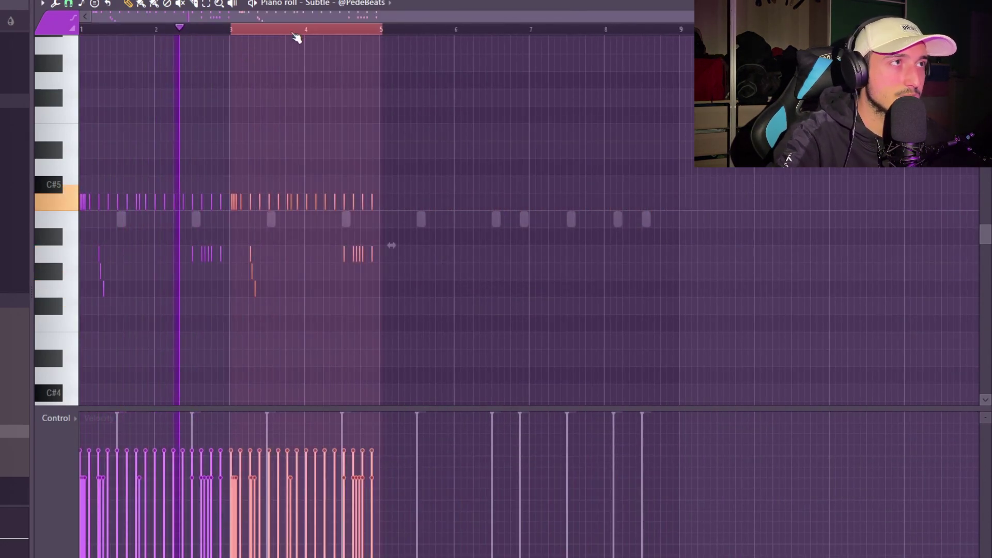
pyautogui.hotkey('ctrl', 'd')
# Step: Thin the A4 hat roll at the end of bar 4 to three hits aligned with the last C5 notes
pyautogui.scroll(5, 532, 261)
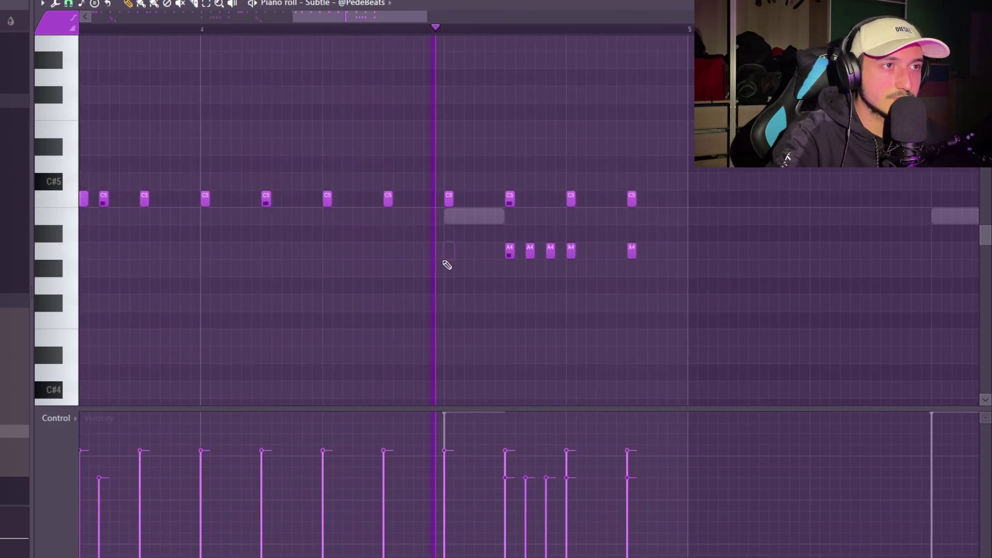
pyautogui.scroll(2, 647, 250)
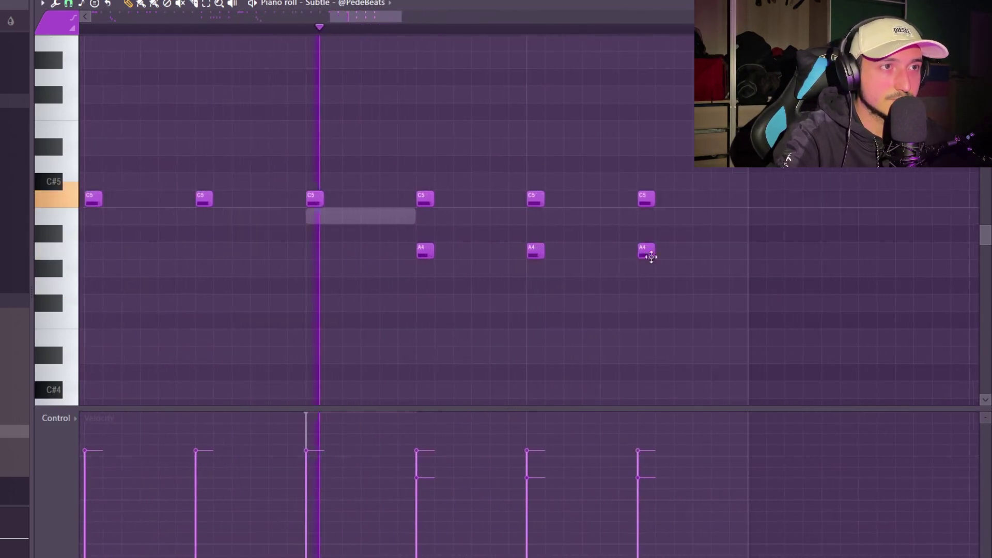
pyautogui.scroll(-5, 702, 277)
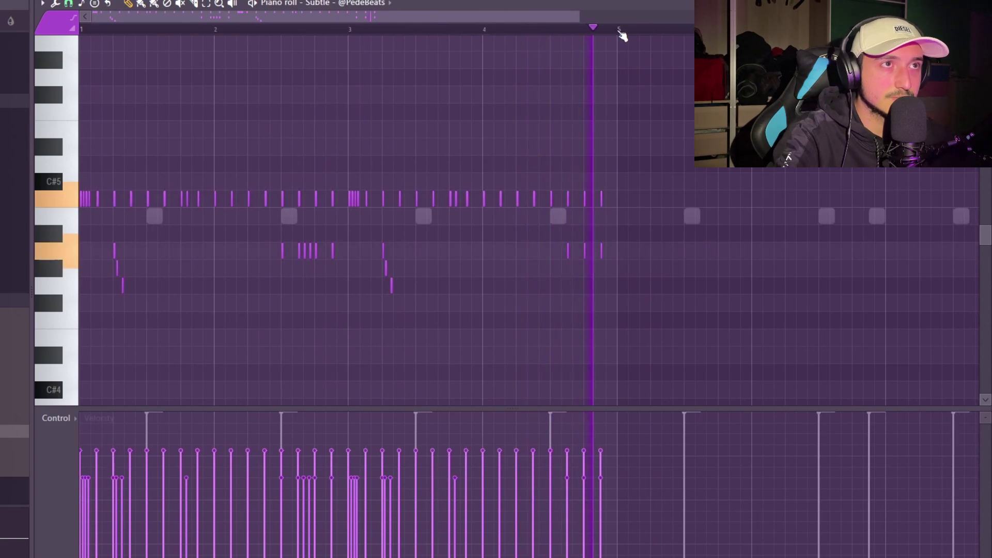
# Step: Open the snap resolution options for the end of the Subtle hat pattern
pyautogui.click(69, 4)
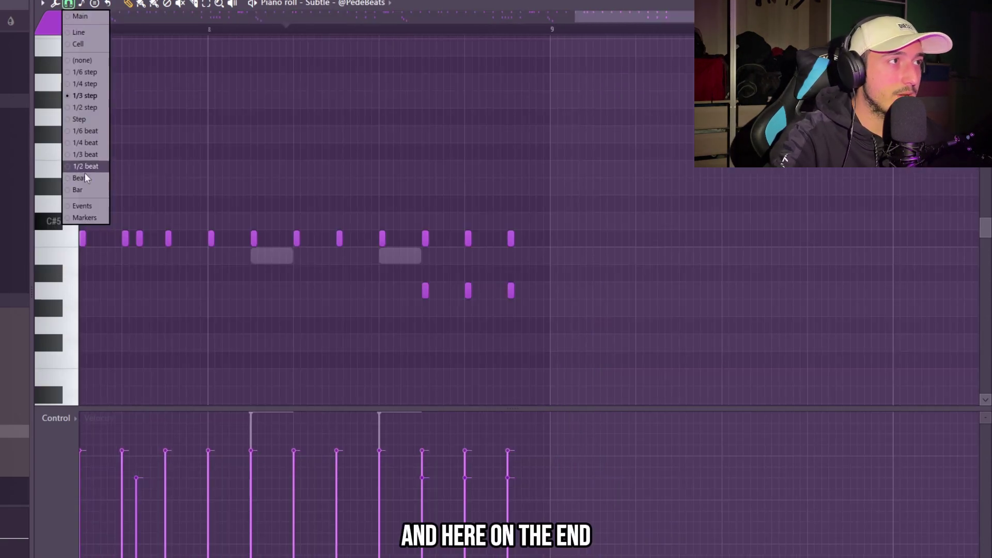
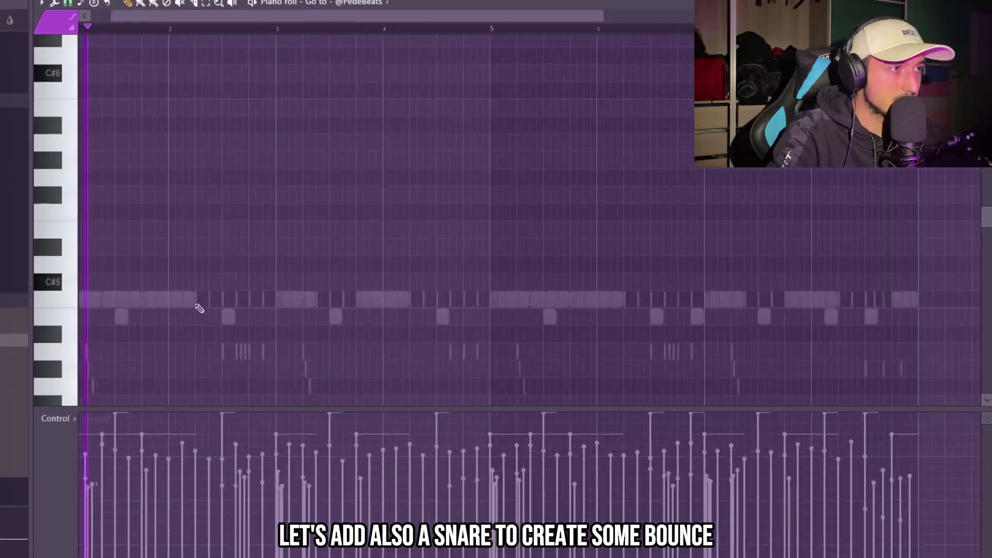
# Step: Add a roll of C5 snare hits one step apart near the end of bar 2 in the Go to pattern
pyautogui.click(276, 299)
pyautogui.scroll(2, 279, 310)
pyautogui.click(287, 300)
pyautogui.click(295, 300)
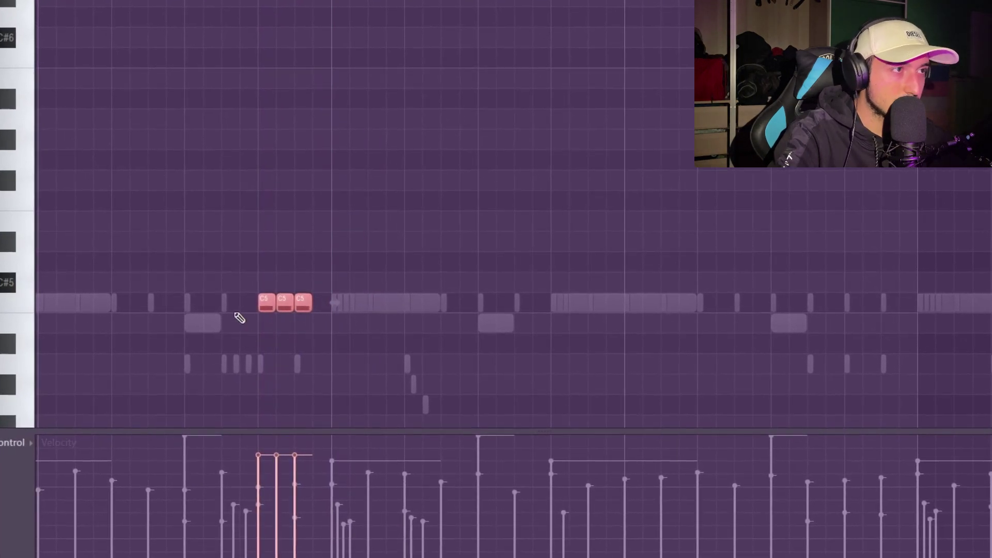
pyautogui.click(230, 302)
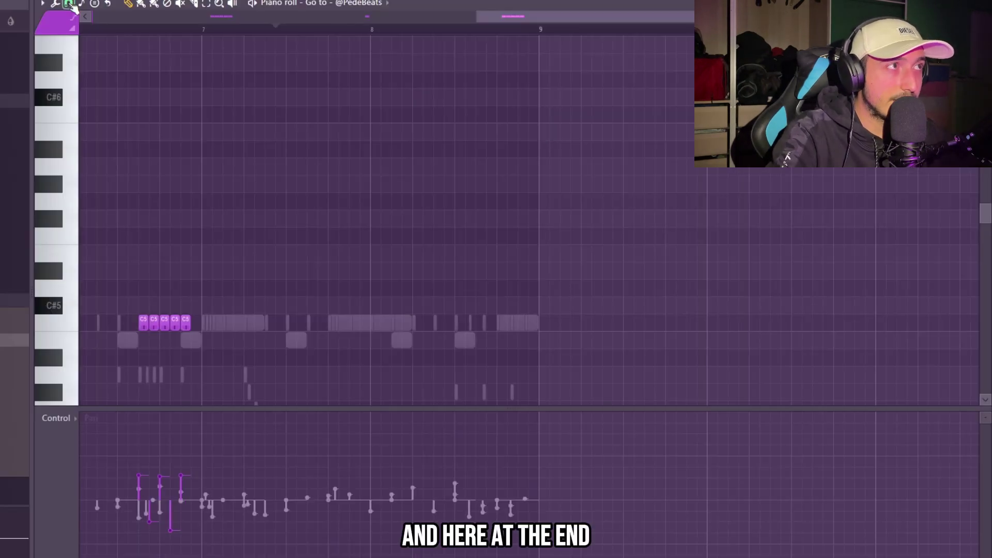
# Step: Set the snap to 1/3 beat and add three C#5 triplet snare hits on beat 3 of bar 8
pyautogui.click(69, 4)
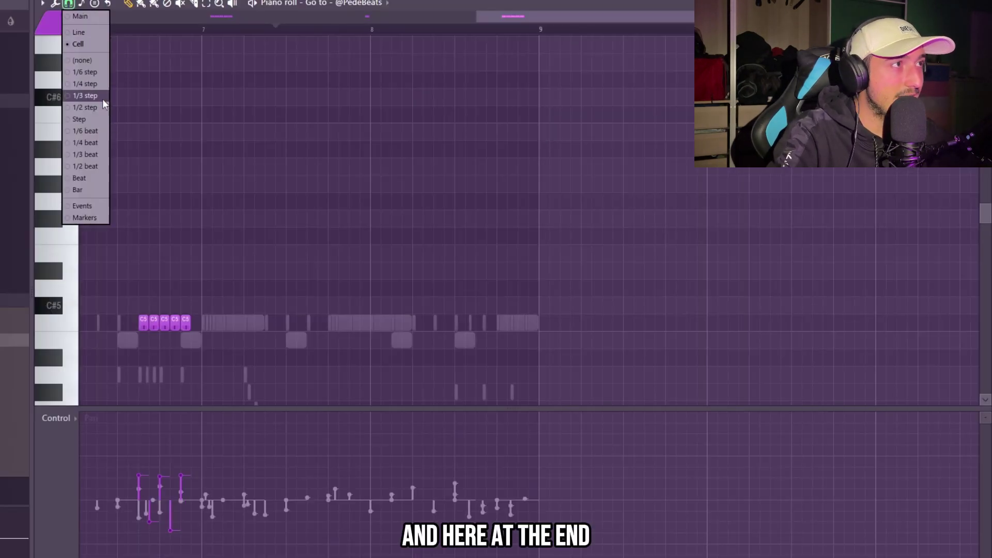
pyautogui.click(85, 154)
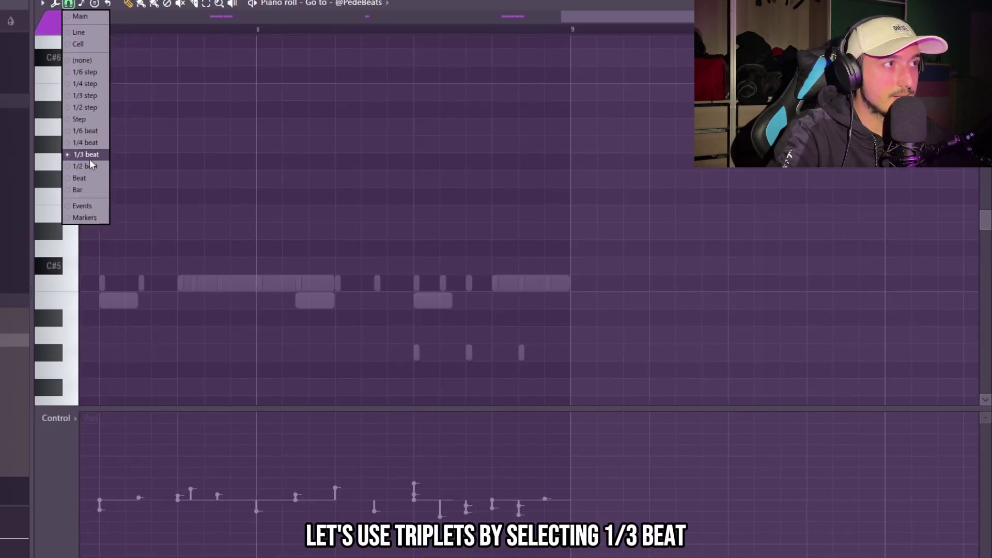
pyautogui.click(92, 156)
pyautogui.click(448, 266)
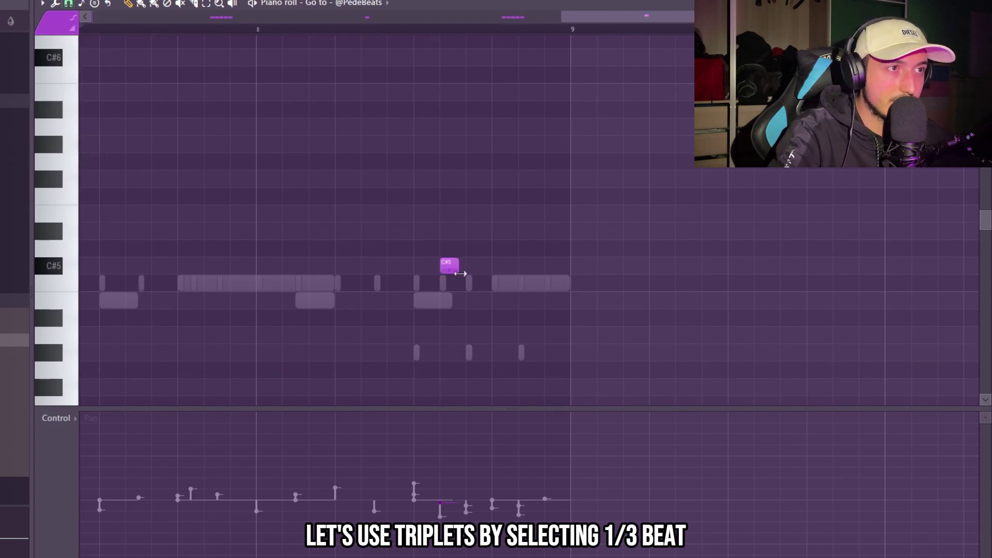
pyautogui.click(460, 267)
pyautogui.press('space')
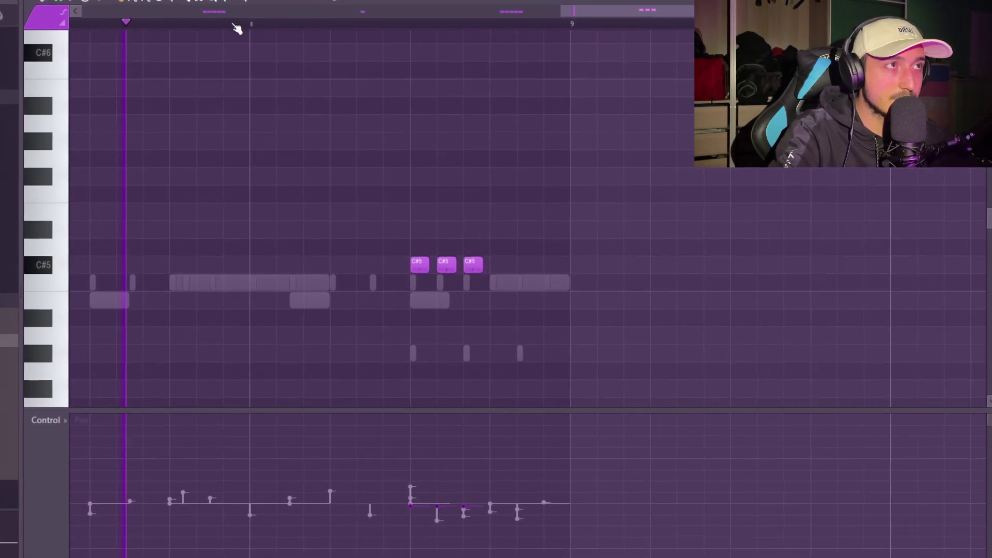
# Step: Extend the bar 8 snare fill with three D5 triplet hits on beat 2 and a C5 and a B4 hit on beat 4
pyautogui.click(502, 283)
pyautogui.click(529, 284)
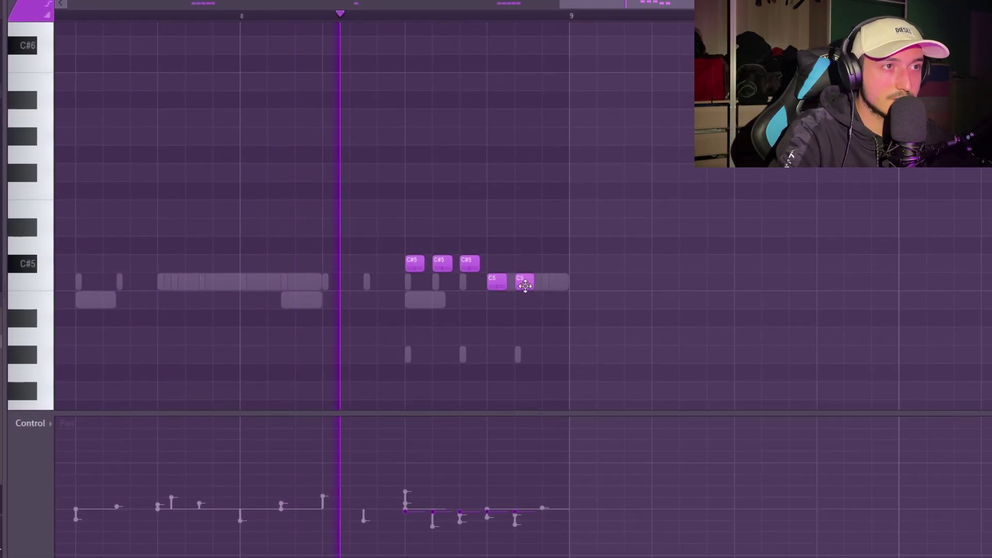
pyautogui.rightClick(525, 284)
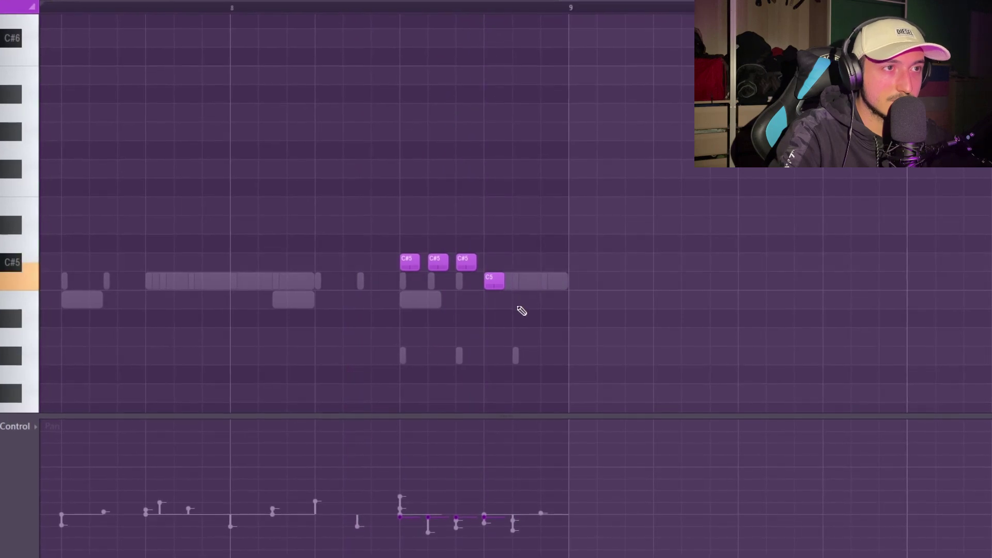
pyautogui.click(321, 241)
pyautogui.click(376, 241)
pyautogui.rightClick(375, 242)
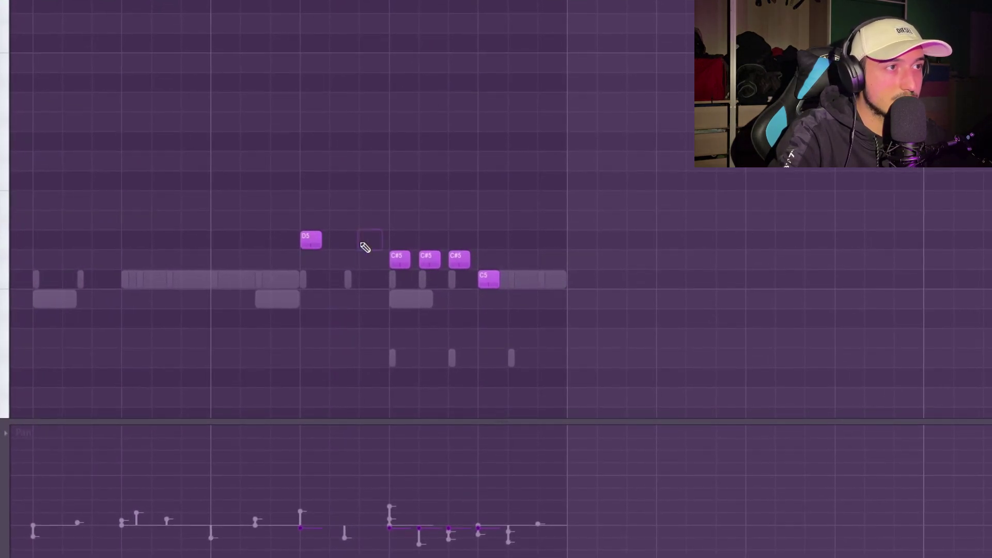
pyautogui.click(351, 241)
pyautogui.click(379, 242)
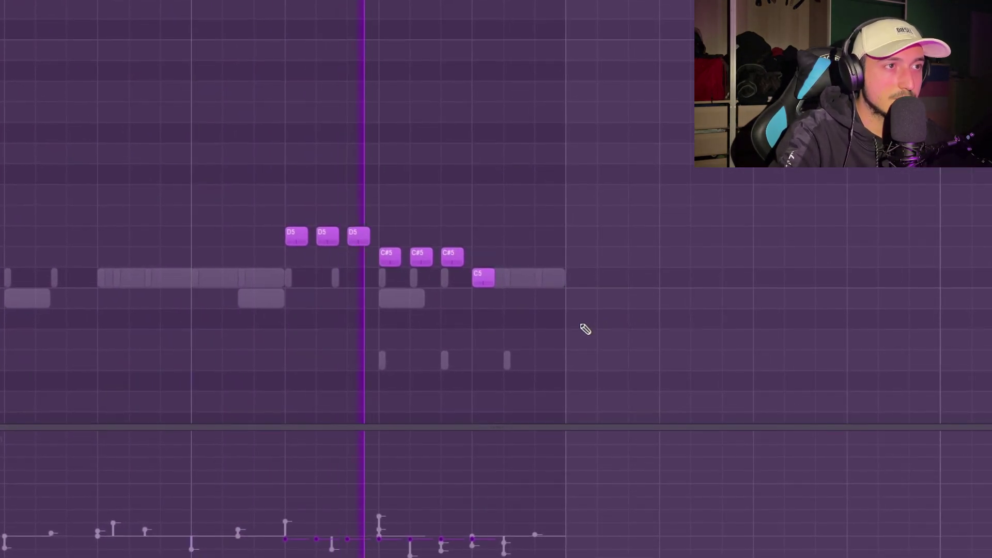
pyautogui.click(505, 298)
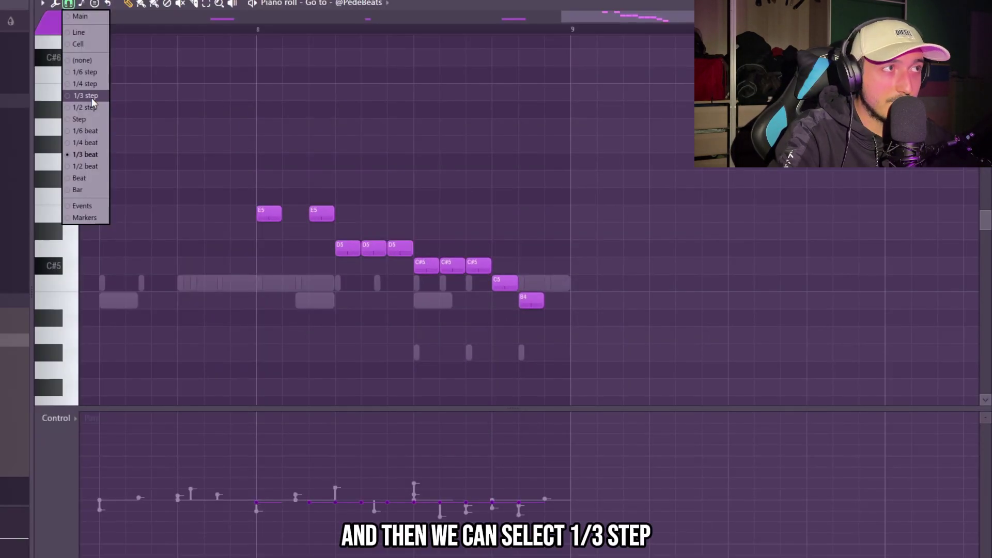
# Step: Set the snap to 1/3 step and add three-hit rolls on the first D5 and the last C#5 of the fill
pyautogui.click(92, 98)
pyautogui.scroll(2, 454, 287)
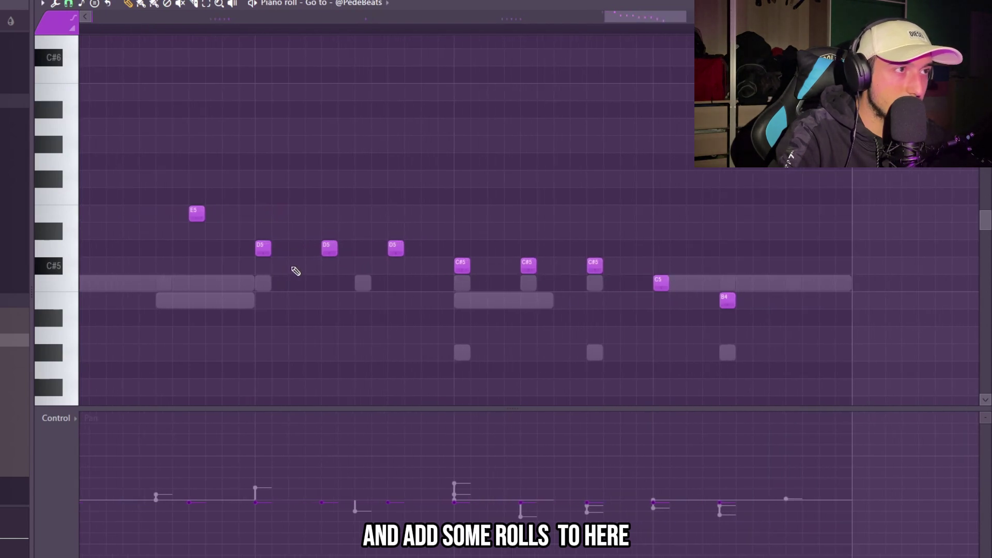
pyautogui.click(275, 249)
pyautogui.click(293, 249)
pyautogui.moveTo(299, 238); pyautogui.dragTo(444, 243)
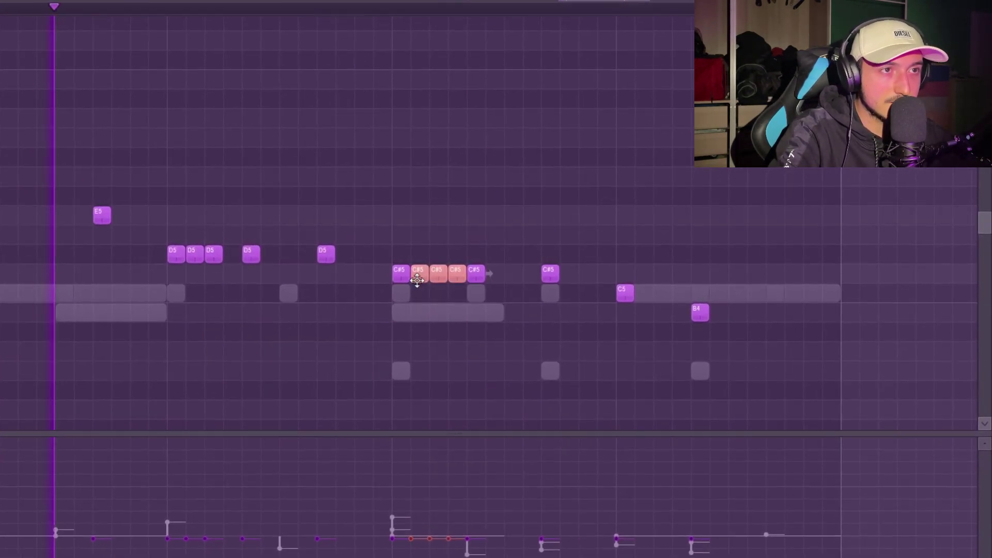
pyautogui.moveTo(417, 280); pyautogui.dragTo(551, 288)
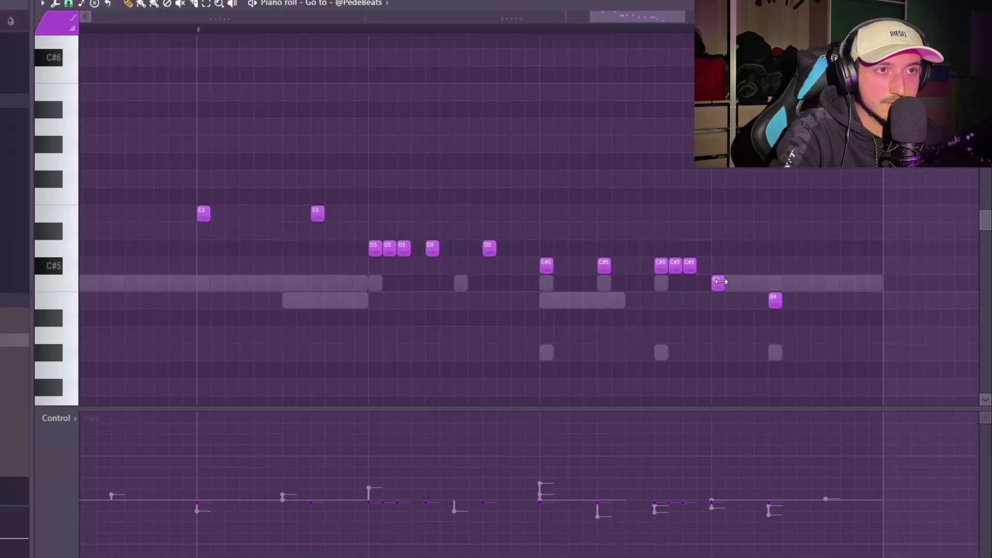
# Step: Select all the snare hits of the bar 8 fill and adjust their panning values across the fill
pyautogui.scroll(-5, 721, 281)
pyautogui.moveTo(724, 257); pyautogui.dragTo(904, 436)
pyautogui.hotkey('ctrl', 'a')
pyautogui.scroll(2, 780, 303)
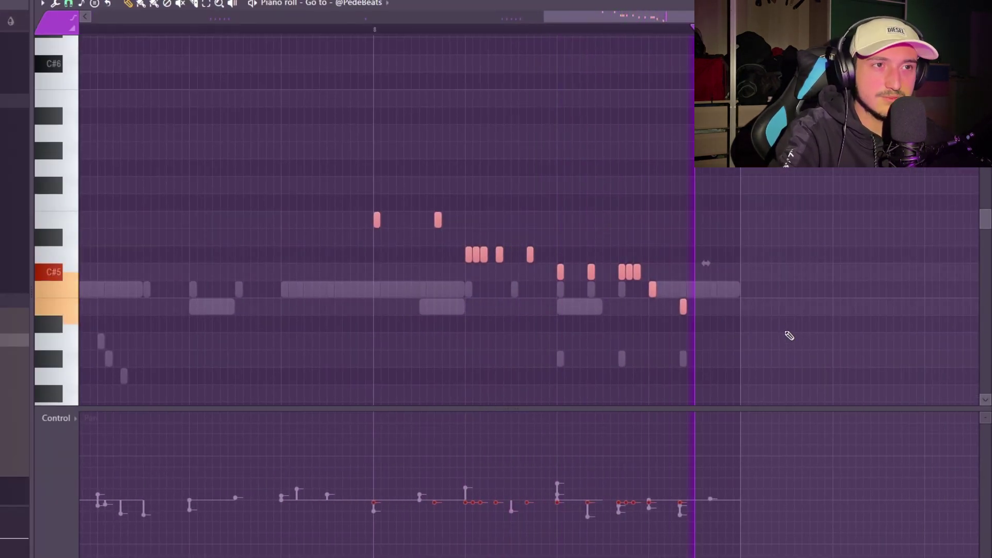
pyautogui.moveTo(373, 450); pyautogui.dragTo(680, 537)
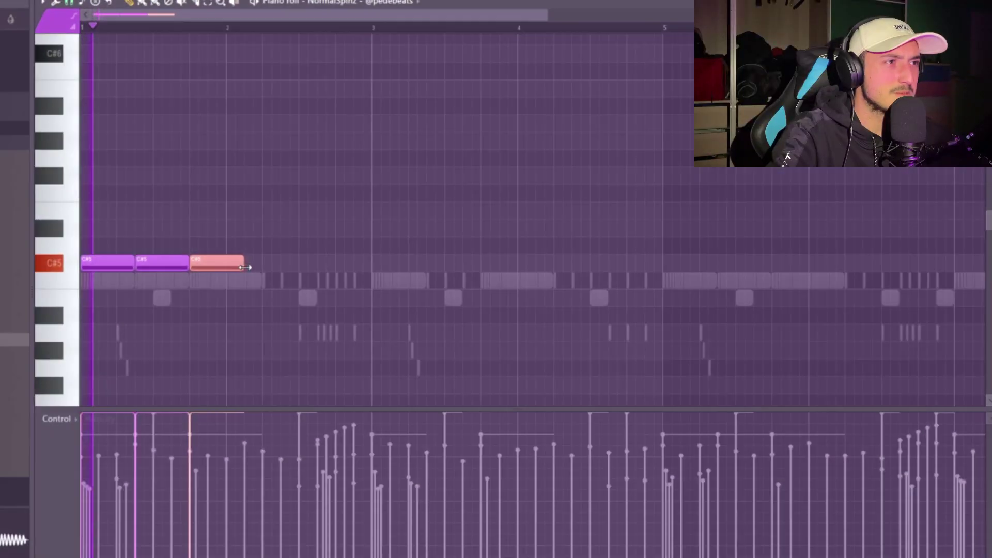
# Step: Lengthen the third C#5 note of the NormalSpinz 808 to the end of bar 2 and duplicate the two-bar pattern into bars 3 and 4
pyautogui.moveTo(245, 266); pyautogui.dragTo(348, 288)
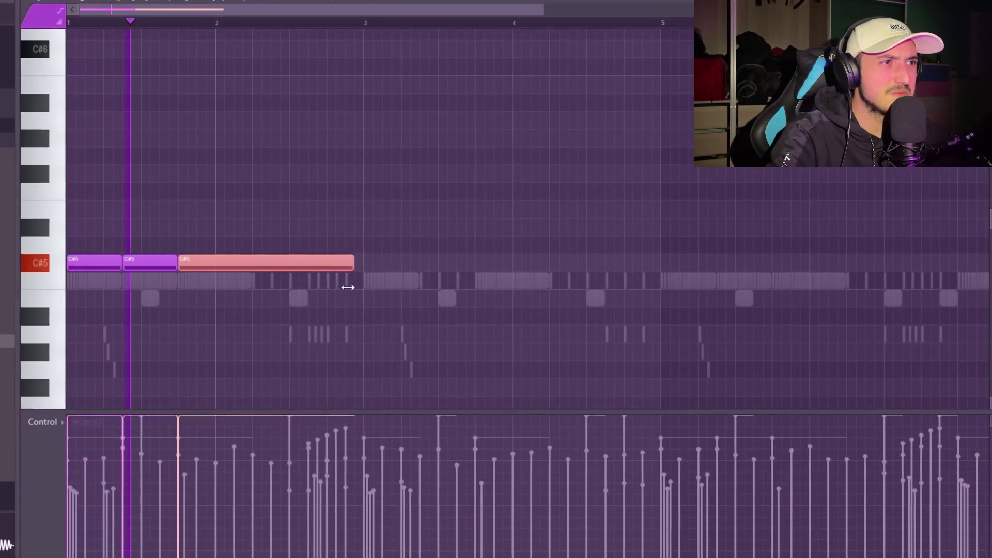
pyautogui.hotkey('ctrl', 'b')
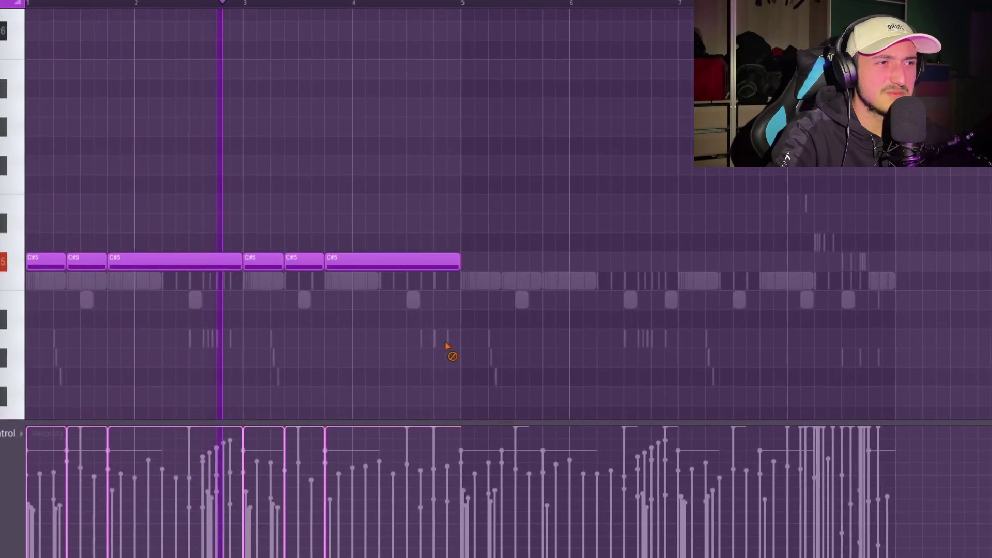
pyautogui.scroll(2, 367, 337)
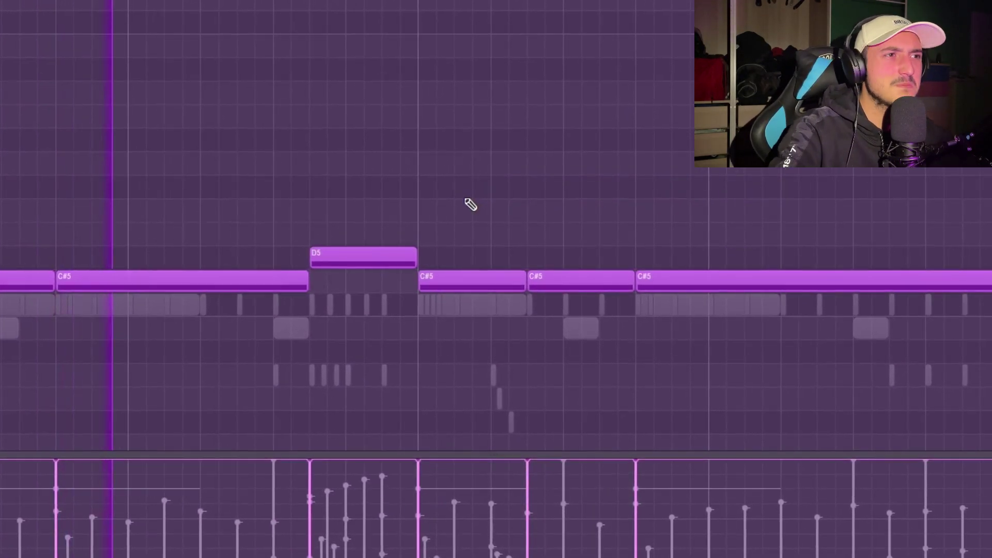
# Step: End bar 4 of the 808 with a half-beat C#5 on beat 3 followed by a G#5 held to the bar's end
pyautogui.scroll(-3, 622, 347)
pyautogui.scroll(3, 621, 331)
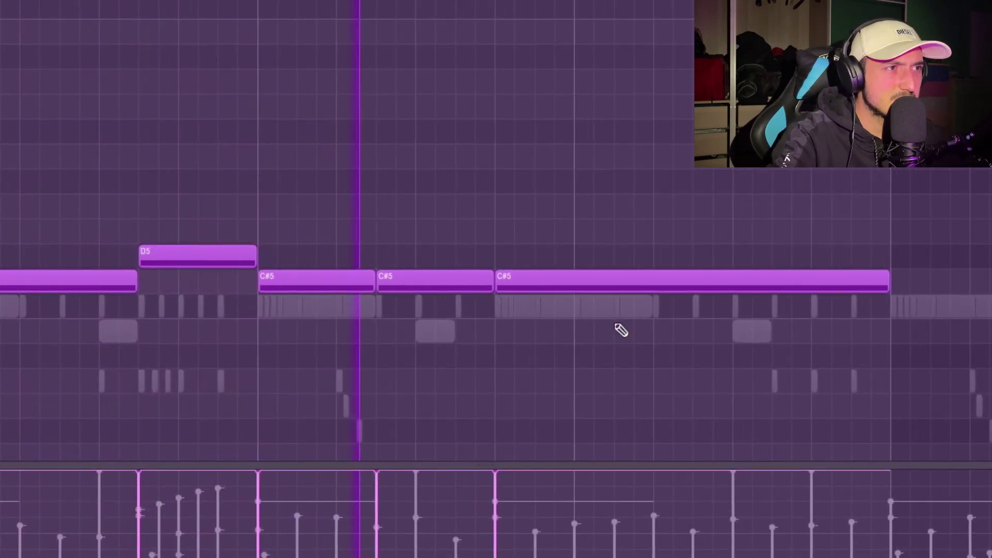
pyautogui.click(460, 354)
pyautogui.moveTo(470, 330); pyautogui.dragTo(392, 262)
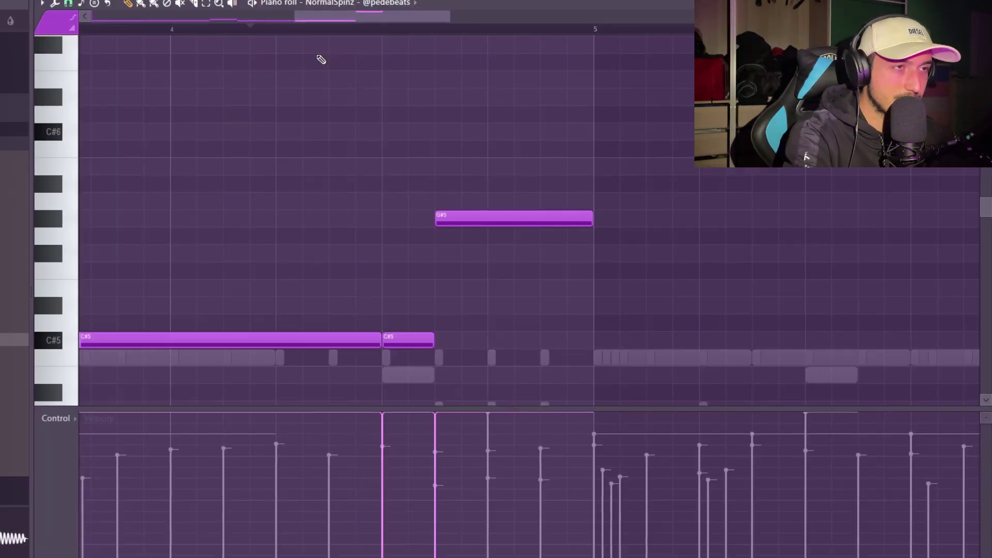
# Step: Duplicate the four-bar 808 pattern into bars 5 to 8 and move bar 4's closing C#5 and G#5 half a beat later
pyautogui.scroll(-6, 536, 281)
pyautogui.scroll(3, 418, 224)
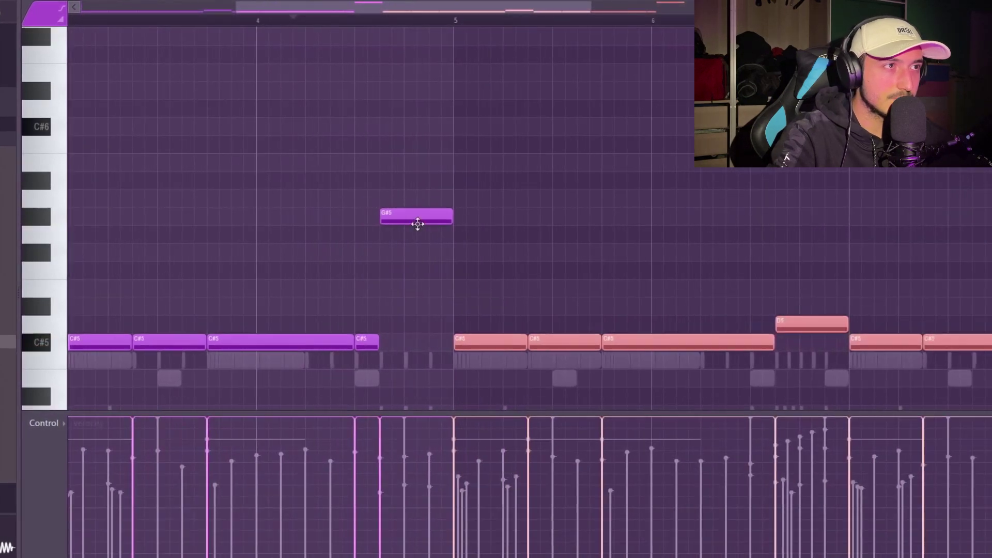
pyautogui.moveTo(418, 224); pyautogui.dragTo(442, 224)
pyautogui.moveTo(367, 345); pyautogui.dragTo(394, 349)
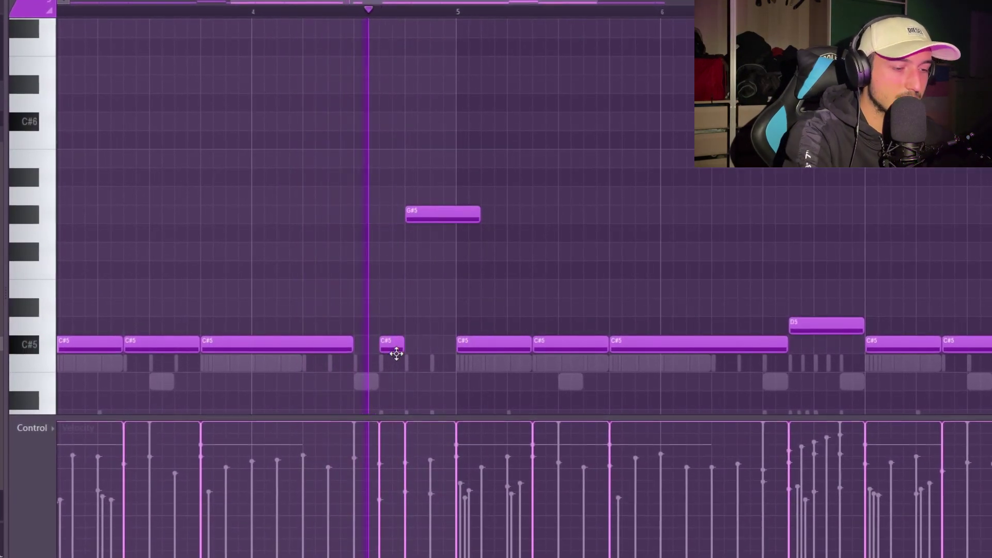
# Step: Set the snap to 1/3 beat and place the closing G#5 808 note of bar 8 on the second triplet of beat 3
pyautogui.scroll(-3, 568, 300)
pyautogui.hscroll(6, 568, 300)
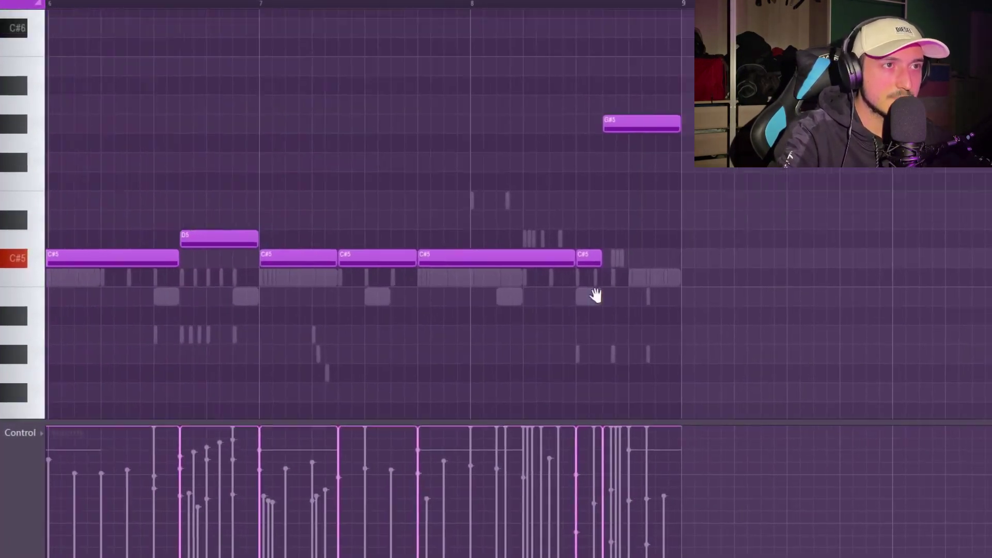
pyautogui.scroll(3, 568, 293)
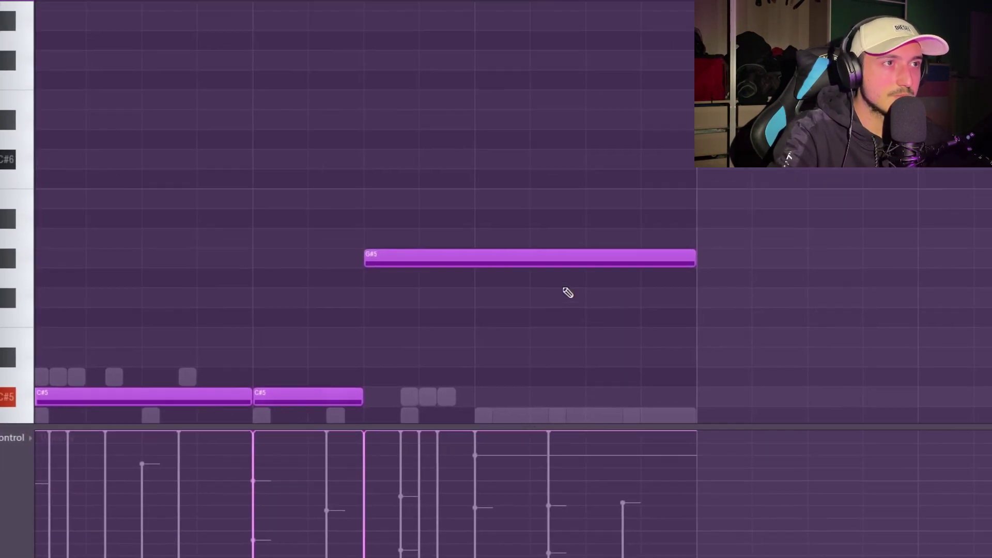
pyautogui.click(68, 5)
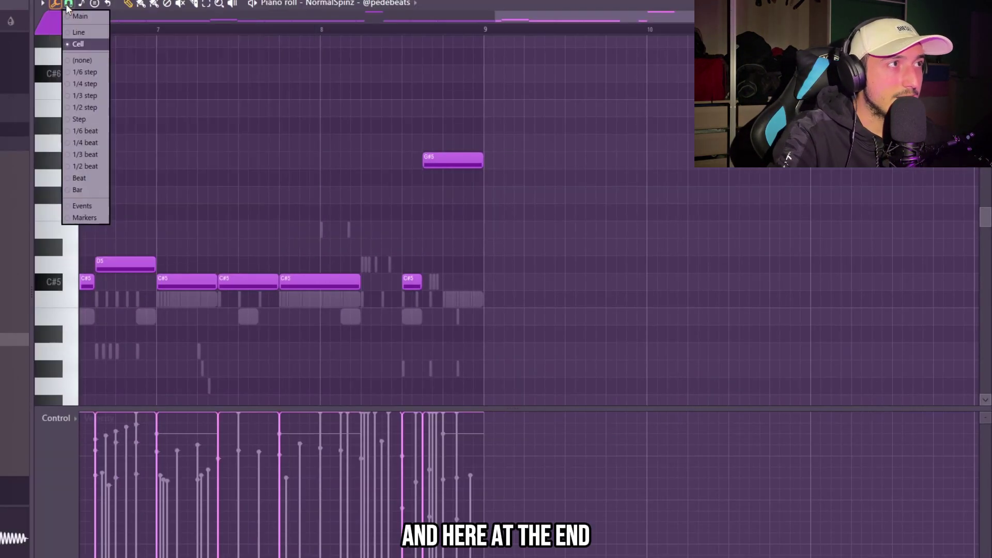
pyautogui.click(89, 154)
pyautogui.scroll(2, 310, 160)
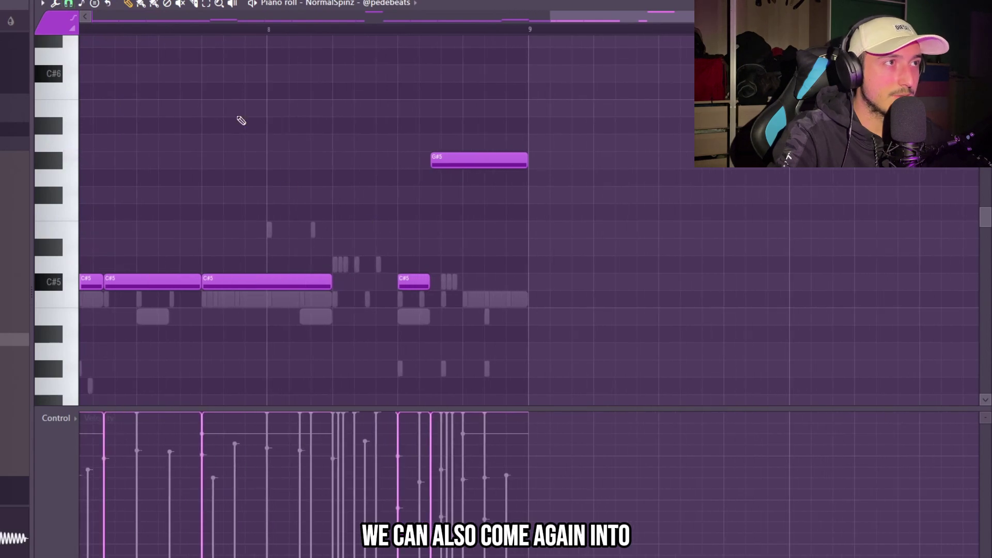
pyautogui.click(403, 161)
pyautogui.scroll(2, 458, 191)
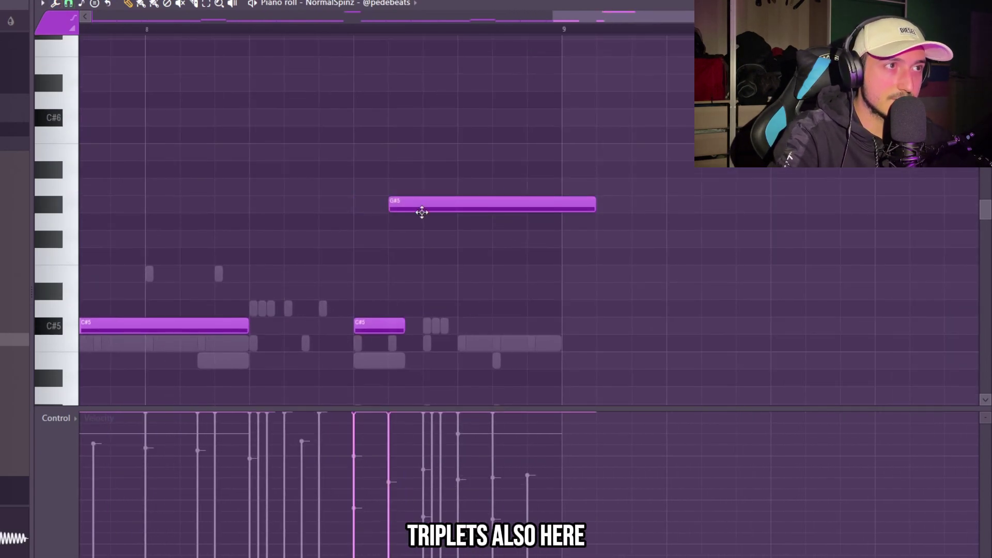